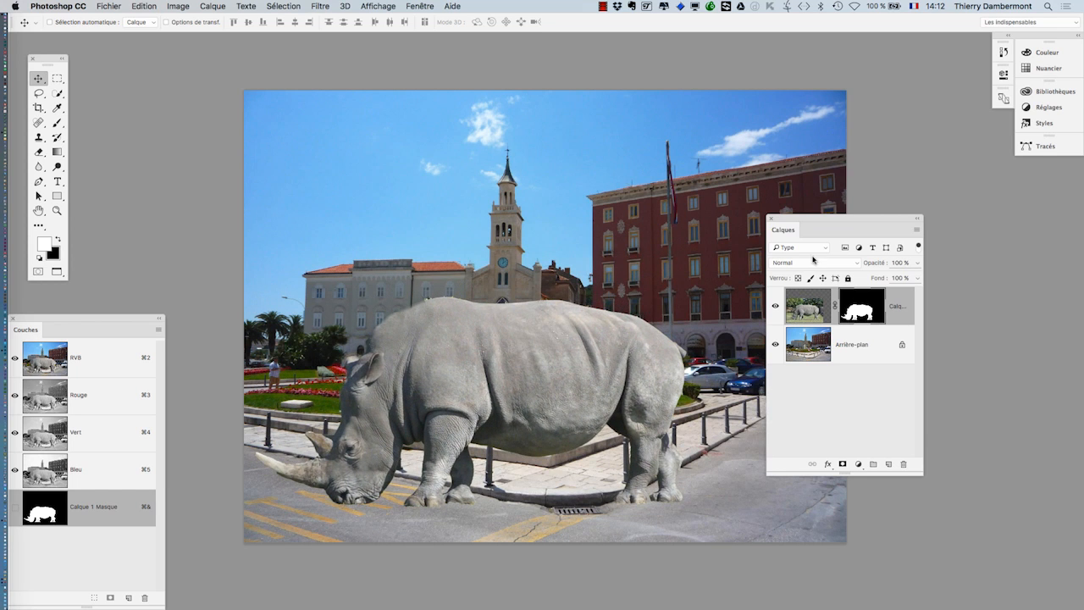
Step: Widen the Calques panel so the full layer names show, and move it clear of most of the rhinoceros
{"action": "scroll", "coordinate": [480, 248], "scroll_direction": "down", "scroll_amount": 3}
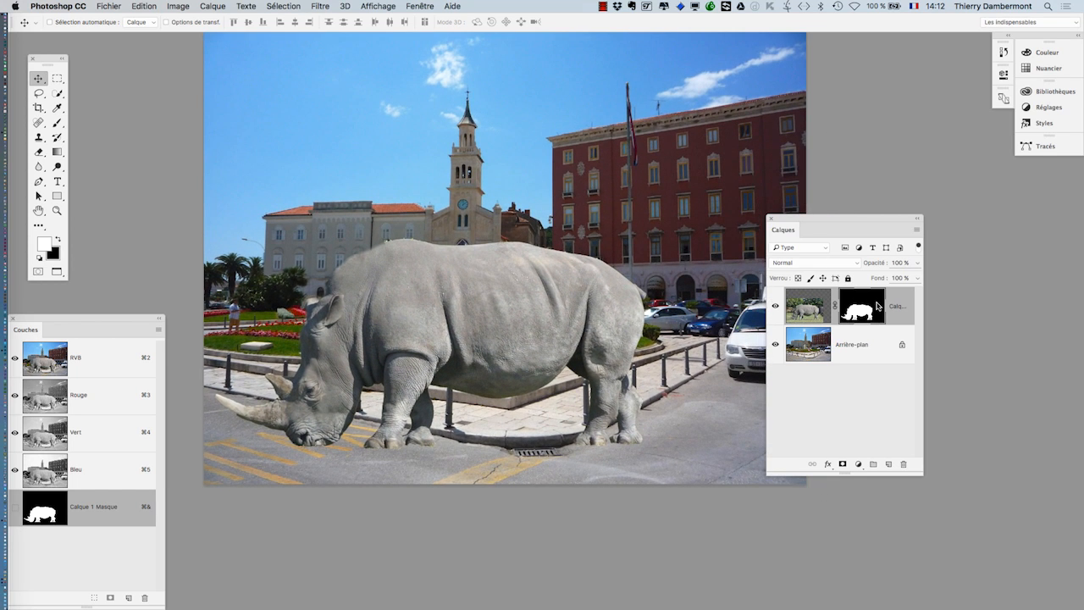
{"action": "left_click_drag", "start_coordinate": [843, 226], "coordinate": [724, 196]}
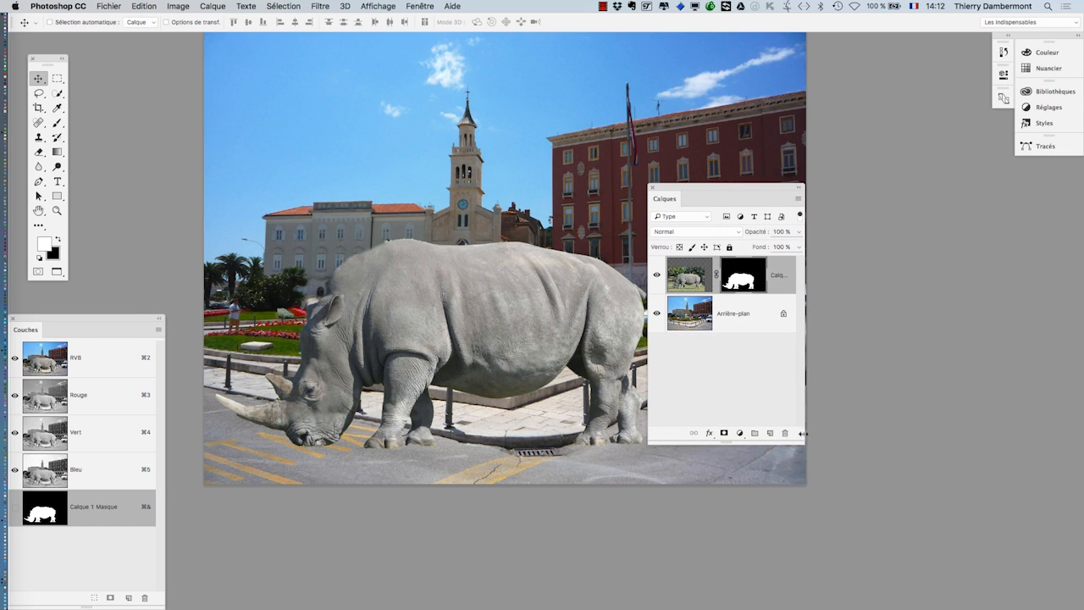
{"action": "left_click_drag", "start_coordinate": [800, 441], "coordinate": [1010, 494]}
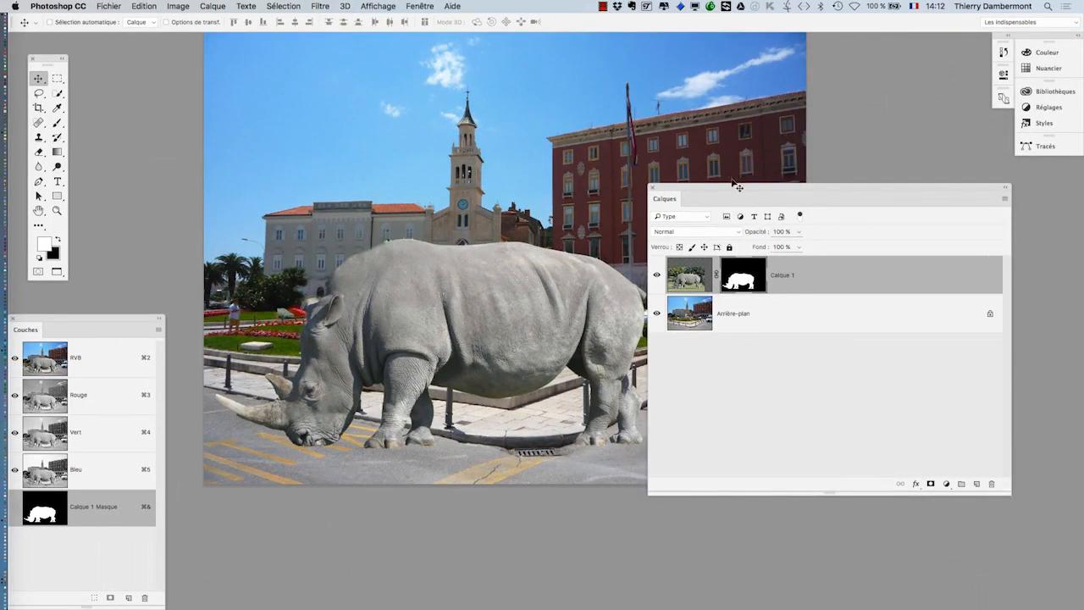
{"action": "left_click_drag", "start_coordinate": [737, 185], "coordinate": [884, 192]}
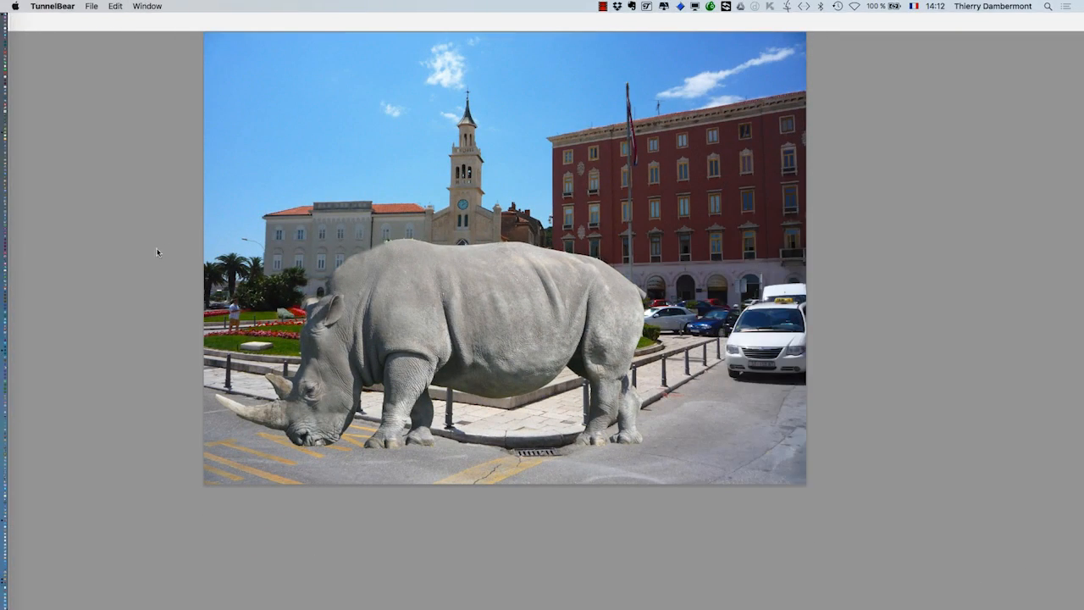
{"action": "left_click", "coordinate": [194, 303]}
Step: With the Brush tool, paint black on Calque 1's mask to hide the foliage remnants along the top of the rhinoceros's back
{"action": "scroll", "coordinate": [287, 343], "scroll_direction": "up", "scroll_amount": 2}
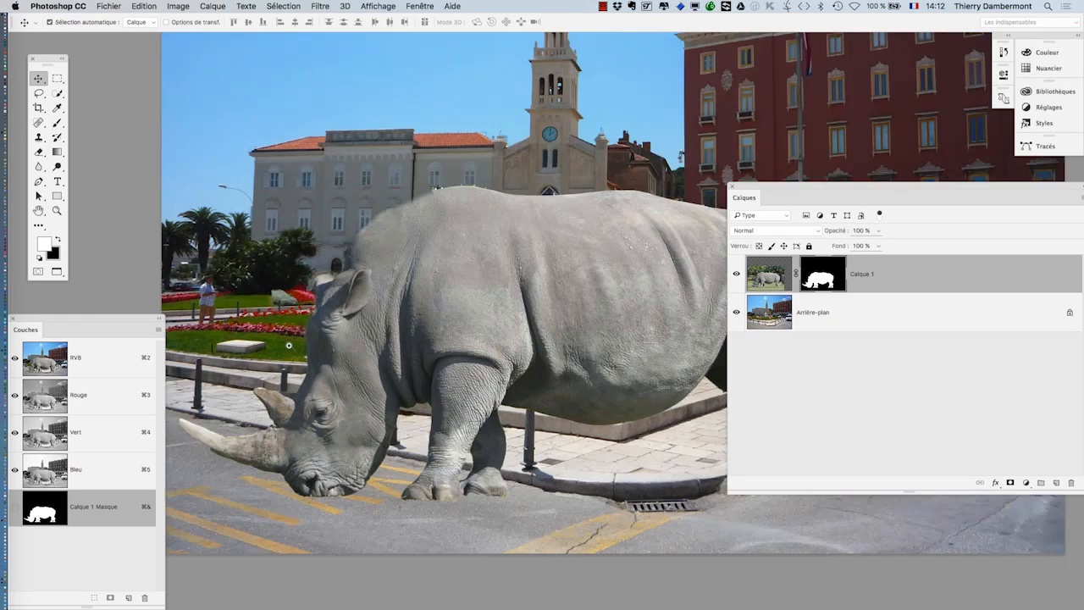
{"action": "scroll", "coordinate": [322, 391], "scroll_direction": "up", "scroll_amount": 2}
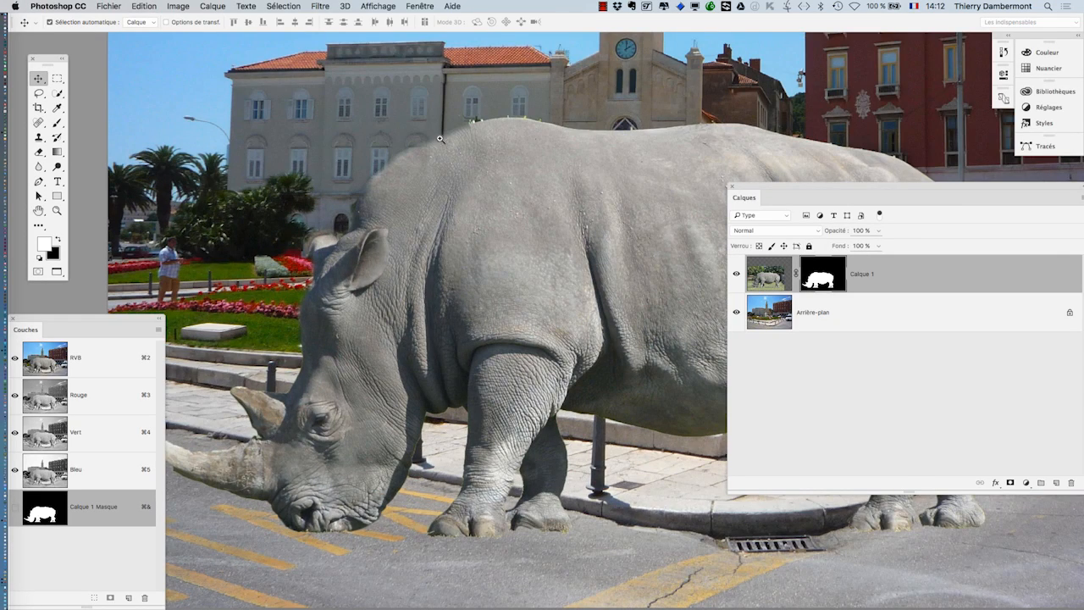
{"action": "scroll", "coordinate": [439, 138], "scroll_direction": "up", "scroll_amount": 3}
{"action": "left_click_drag", "start_coordinate": [474, 153], "coordinate": [506, 261]}
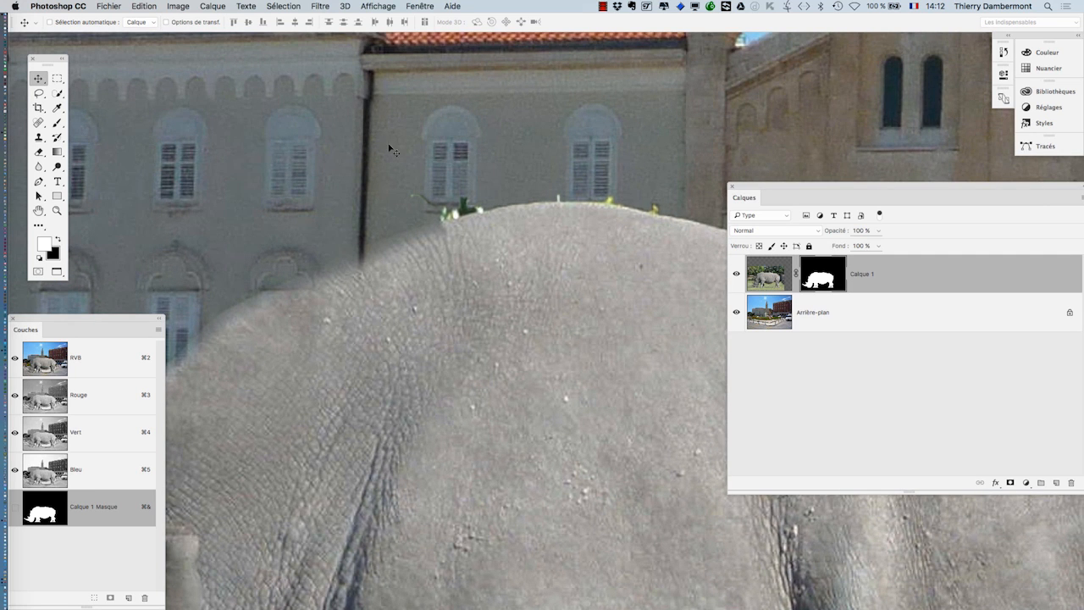
{"action": "left_click", "coordinate": [57, 123]}
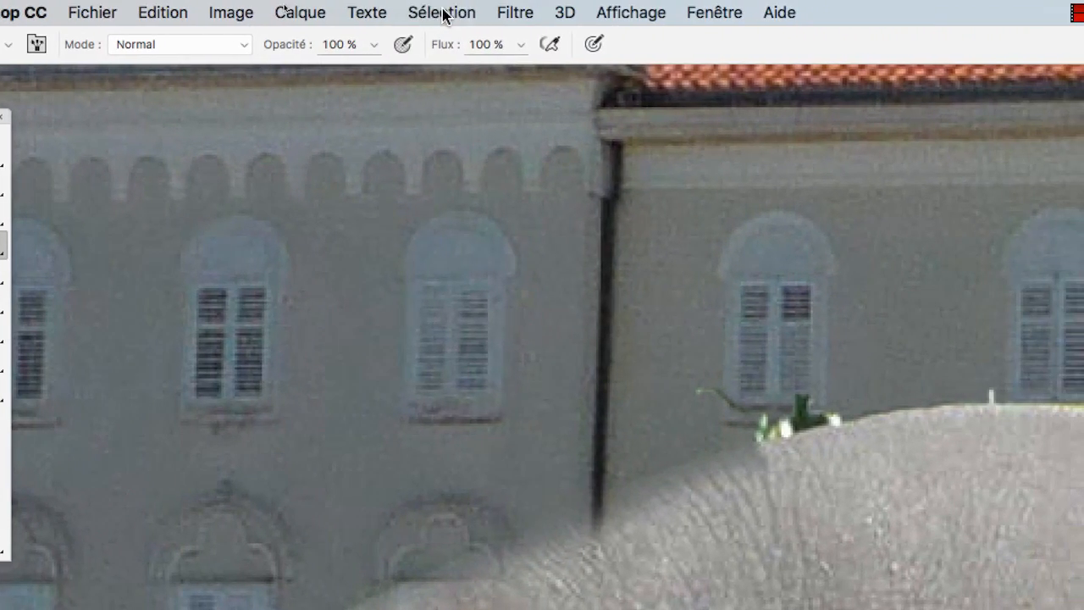
{"action": "left_click", "coordinate": [511, 12]}
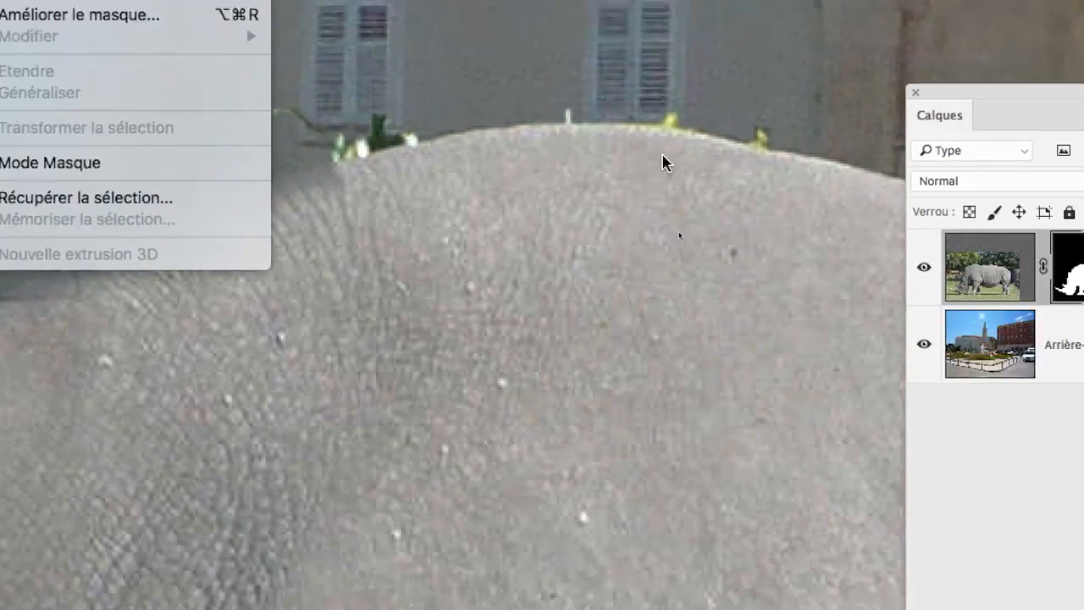
{"action": "left_click", "coordinate": [663, 162]}
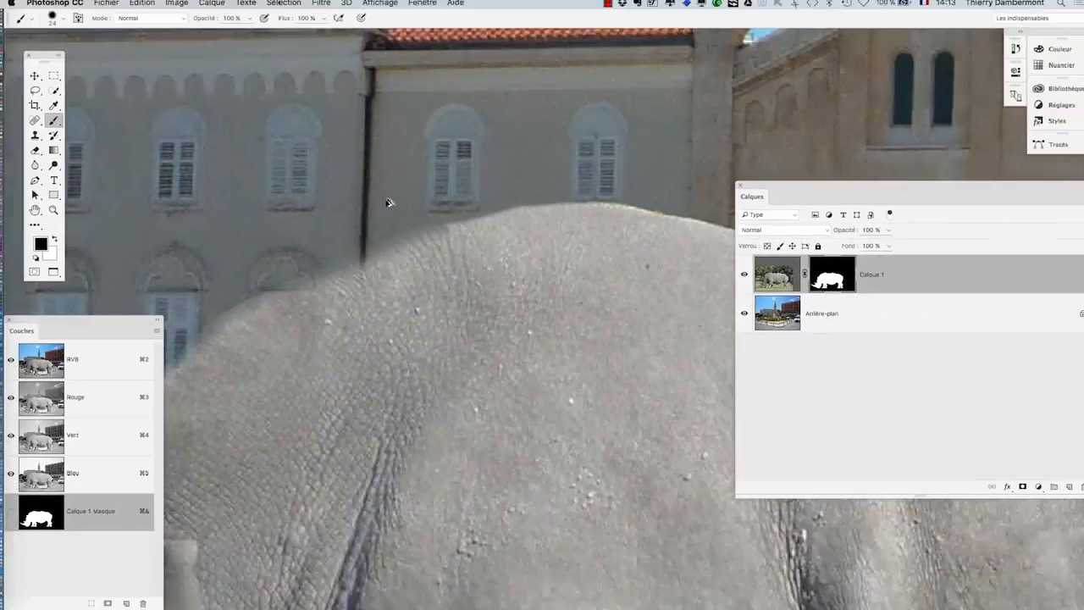
Step: Paint black on Calque 1's mask with a 23 px brush to hide the tail stub protruding from the rhinoceros's rump
{"action": "scroll", "coordinate": [387, 203], "scroll_direction": "down", "scroll_amount": 10}
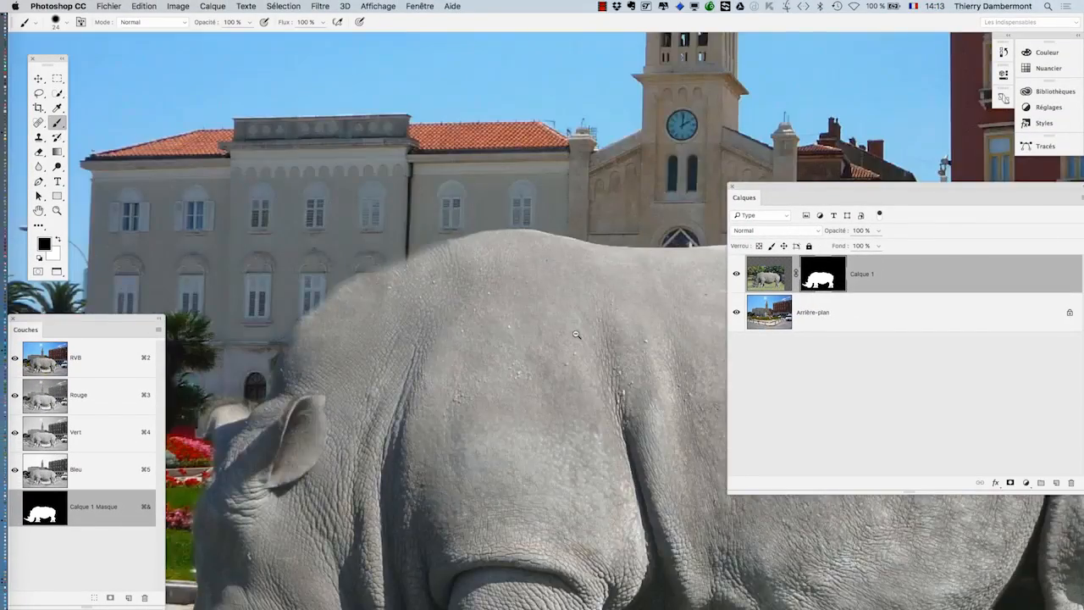
{"action": "scroll", "coordinate": [398, 313], "scroll_direction": "right", "scroll_amount": 10}
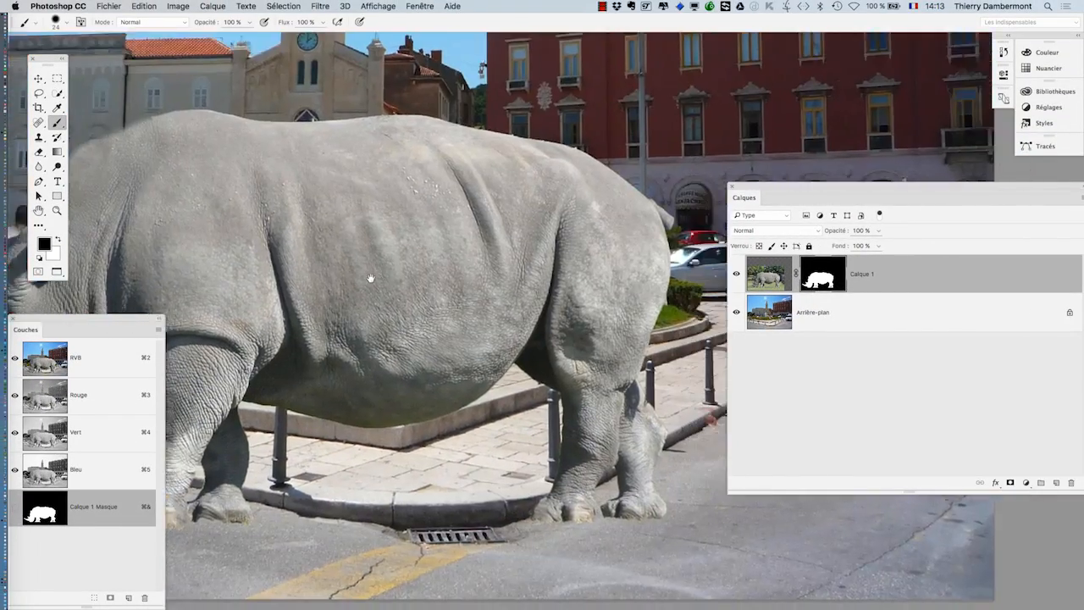
{"action": "scroll", "coordinate": [641, 298], "scroll_direction": "up", "scroll_amount": 5}
{"action": "scroll", "coordinate": [641, 298], "scroll_direction": "up", "scroll_amount": 5}
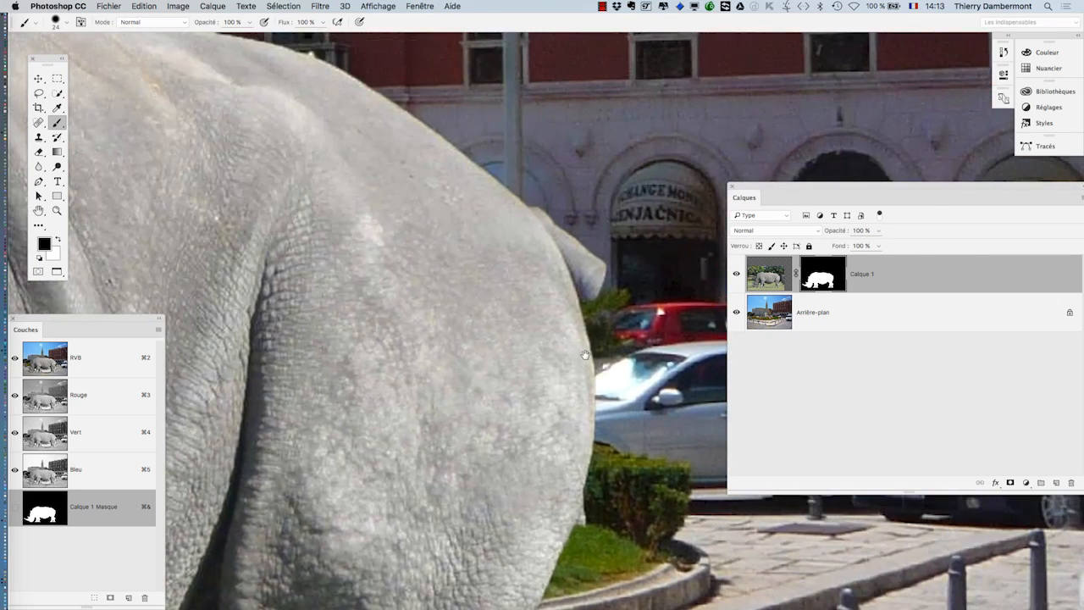
{"action": "scroll", "coordinate": [610, 306], "scroll_direction": "up", "scroll_amount": 3}
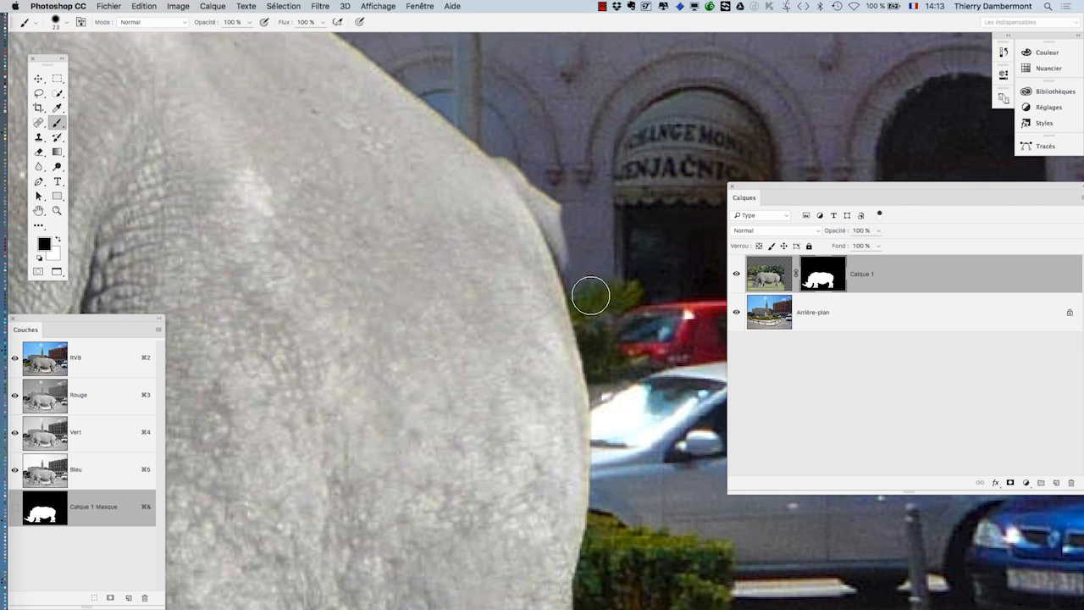
{"action": "mouse_move", "coordinate": [569, 245]}
{"action": "left_mouse_down"}
{"action": "mouse_move", "coordinate": [551, 194]}
{"action": "mouse_move", "coordinate": [501, 133]}
{"action": "mouse_move", "coordinate": [556, 225]}
{"action": "mouse_move", "coordinate": [602, 350]}
{"action": "left_mouse_up"}
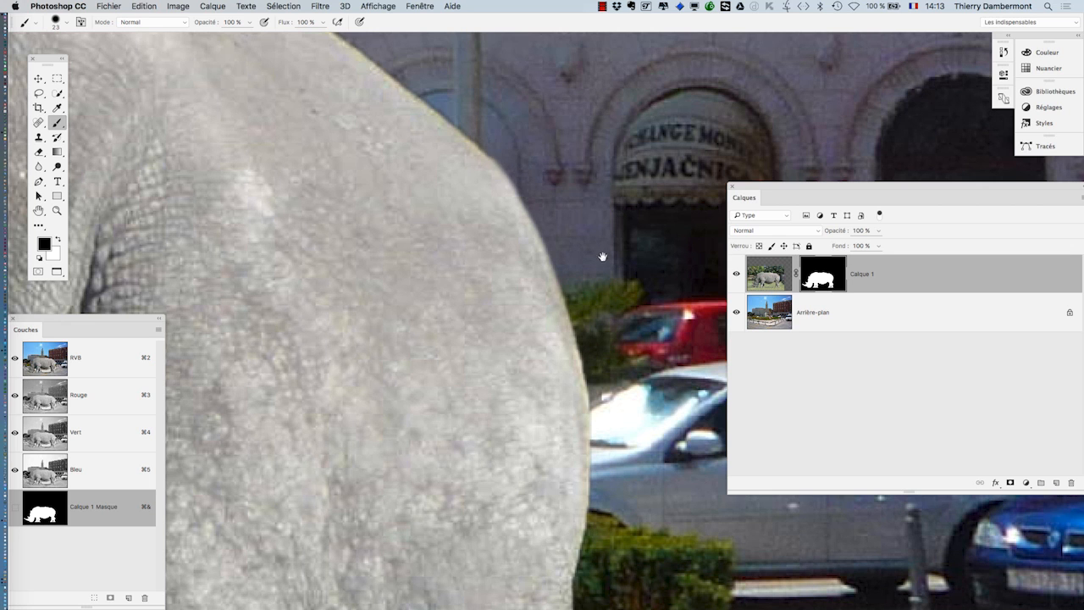
Step: Paint white on Calque 1's mask with a 53 px brush at 59% hardness to reveal the tail hanging behind the rump
{"action": "left_click_drag", "start_coordinate": [602, 251], "coordinate": [562, 116]}
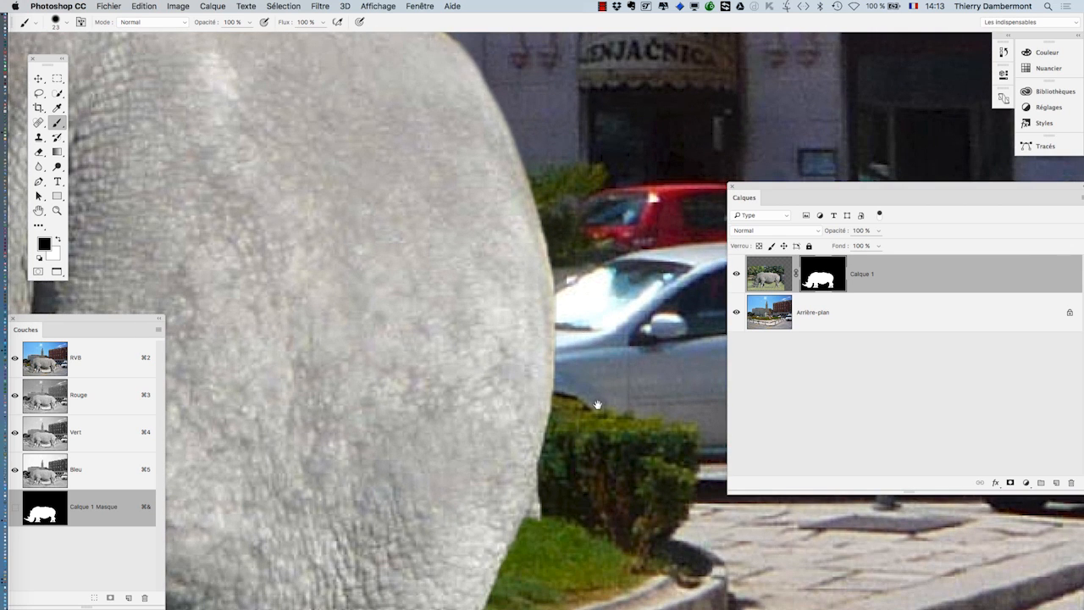
{"action": "left_click_drag", "start_coordinate": [597, 405], "coordinate": [604, 277]}
{"action": "left_click_drag", "start_coordinate": [629, 419], "coordinate": [655, 422]}
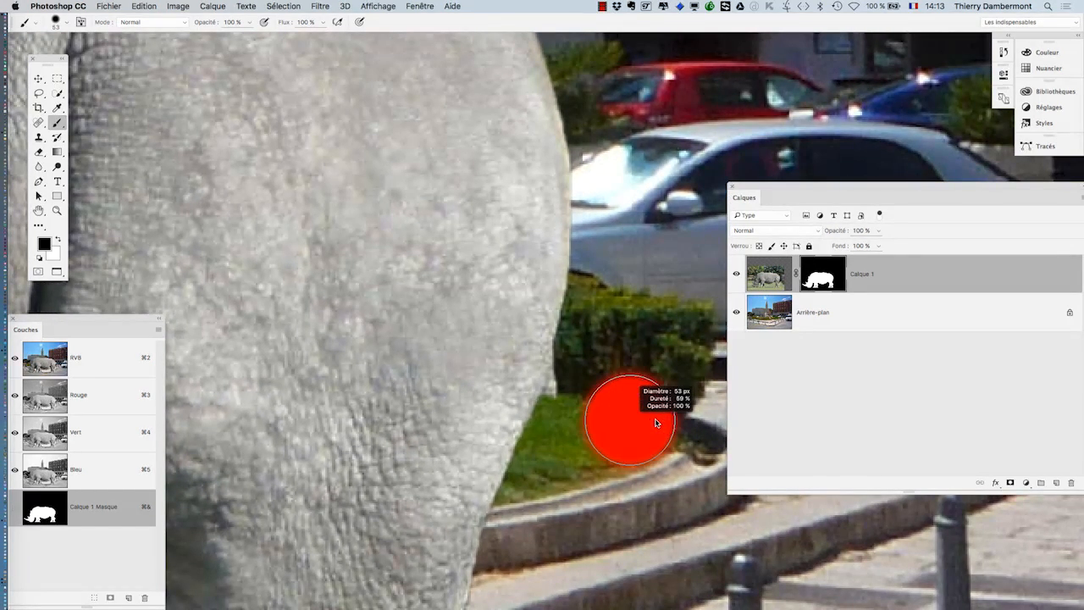
{"action": "mouse_move", "coordinate": [529, 269]}
{"action": "left_mouse_down"}
{"action": "mouse_move", "coordinate": [508, 302]}
{"action": "mouse_move", "coordinate": [559, 483]}
{"action": "left_mouse_up"}
{"action": "key", "text": "super+z"}
{"action": "key", "text": "x"}
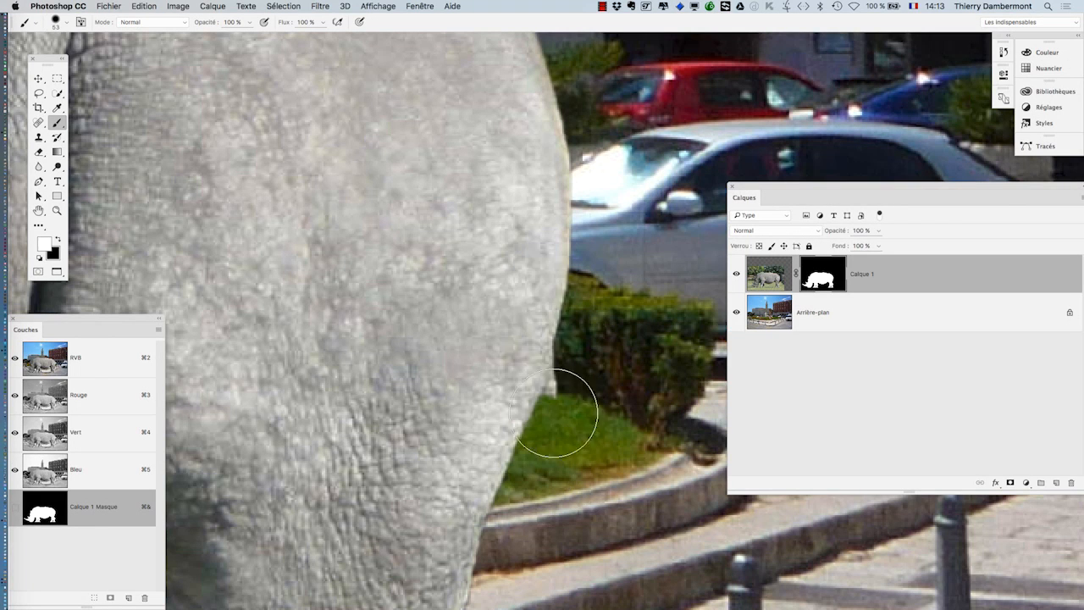
{"action": "mouse_move", "coordinate": [547, 278]}
{"action": "left_mouse_down"}
{"action": "mouse_move", "coordinate": [565, 481]}
{"action": "mouse_move", "coordinate": [555, 412]}
{"action": "mouse_move", "coordinate": [544, 508]}
{"action": "left_mouse_up"}
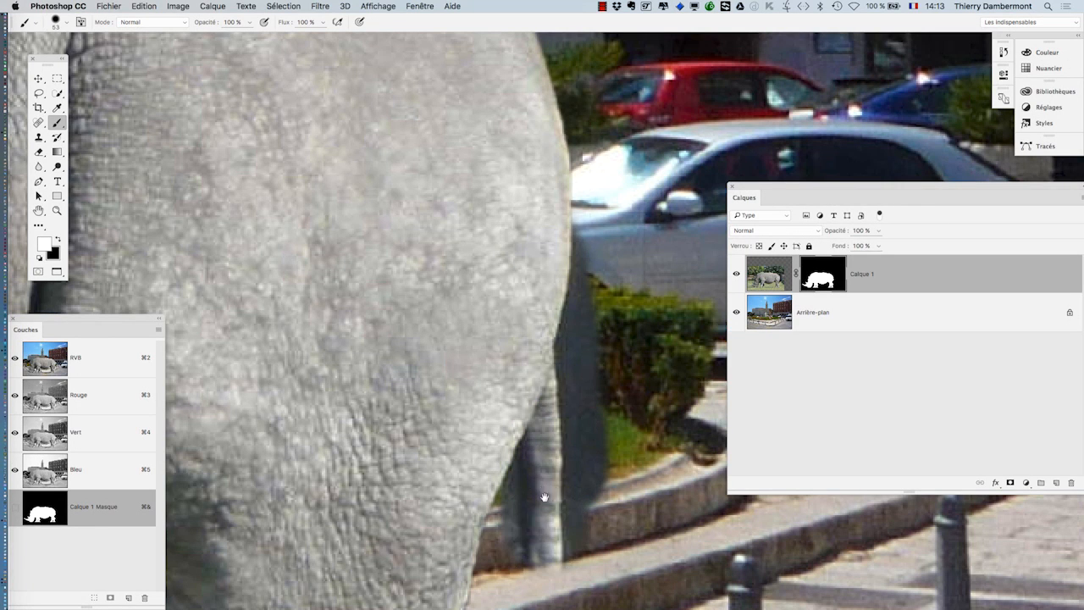
{"action": "scroll", "coordinate": [542, 423], "scroll_direction": "down", "scroll_amount": 5}
{"action": "mouse_move", "coordinate": [536, 299]}
{"action": "left_mouse_down"}
{"action": "mouse_move", "coordinate": [546, 506]}
{"action": "mouse_move", "coordinate": [516, 544]}
{"action": "mouse_move", "coordinate": [537, 279]}
{"action": "mouse_move", "coordinate": [496, 465]}
{"action": "mouse_move", "coordinate": [526, 532]}
{"action": "mouse_move", "coordinate": [483, 556]}
{"action": "mouse_move", "coordinate": [544, 334]}
{"action": "mouse_move", "coordinate": [546, 195]}
{"action": "mouse_move", "coordinate": [487, 266]}
{"action": "left_mouse_up"}
{"action": "key", "text": "space"}
Step: Paint black on the mask along the tail's outer edge and between tail and thigh, reducing the brush to 7 px for the narrow gap
{"action": "key", "text": "x"}
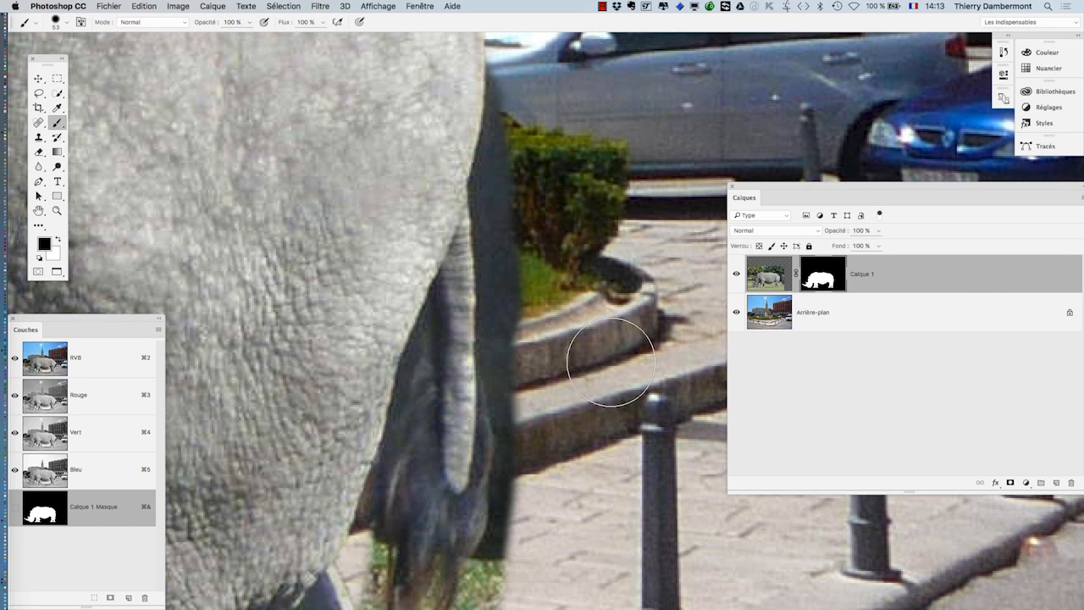
{"action": "left_click_drag", "start_coordinate": [610, 369], "coordinate": [588, 372]}
{"action": "mouse_move", "coordinate": [506, 69]}
{"action": "left_mouse_down"}
{"action": "mouse_move", "coordinate": [488, 234]}
{"action": "mouse_move", "coordinate": [499, 363]}
{"action": "mouse_move", "coordinate": [523, 395]}
{"action": "left_mouse_up"}
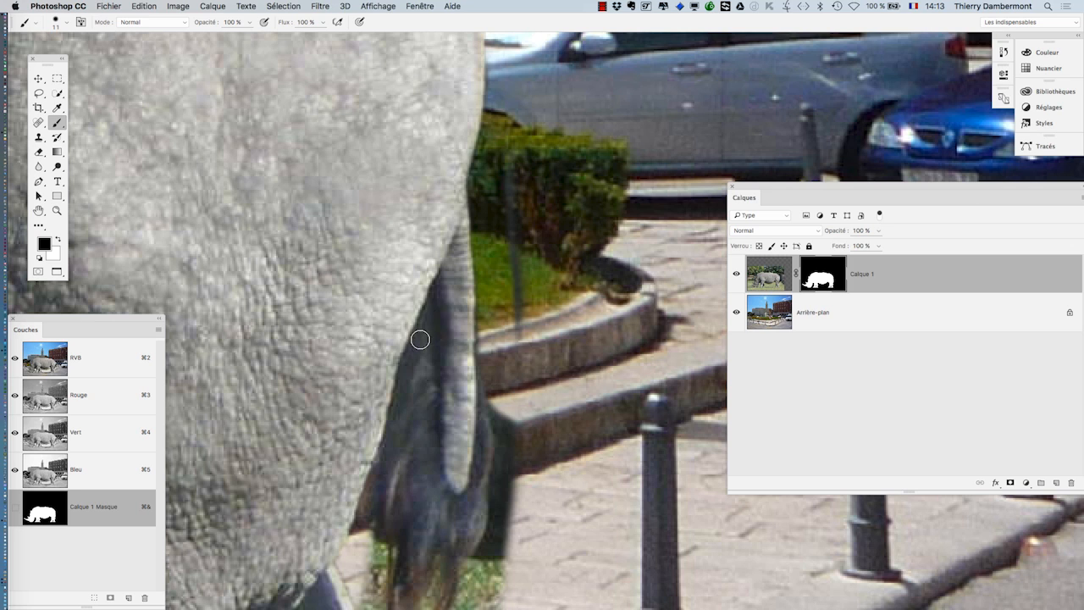
{"action": "left_click_drag", "start_coordinate": [418, 338], "coordinate": [415, 333]}
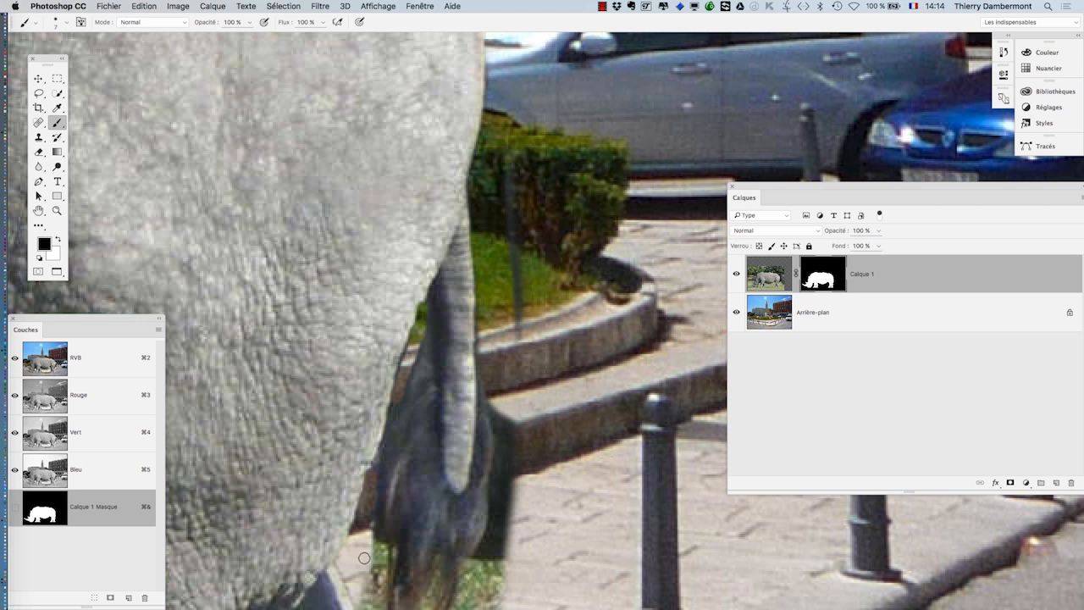
Step: Paint black on the mask around the tail's hair tuft to hide the surplus dark backdrop and grass
{"action": "left_click_drag", "start_coordinate": [539, 452], "coordinate": [588, 276]}
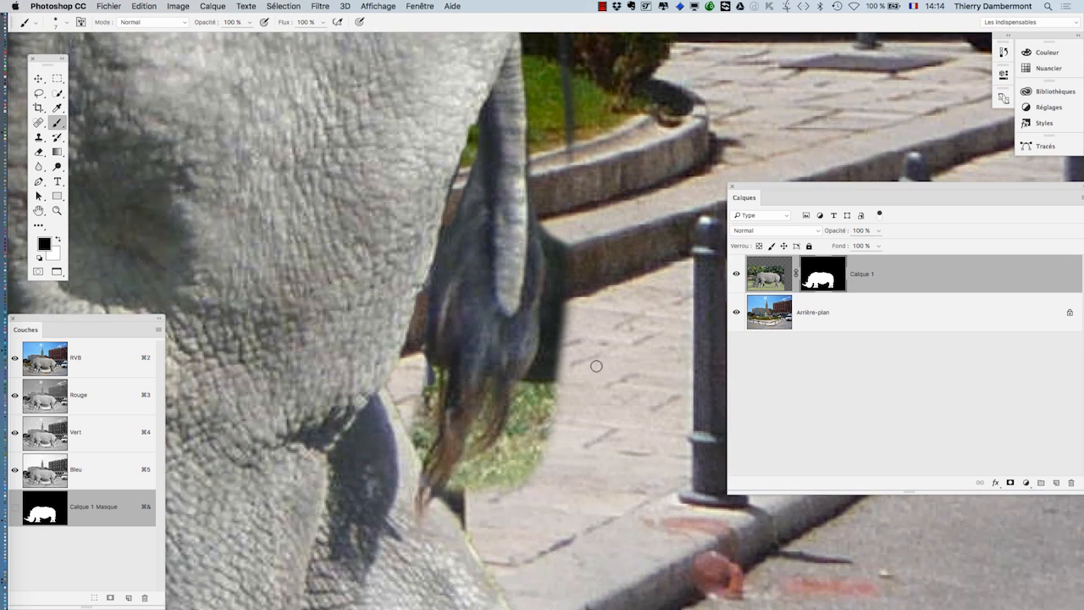
{"action": "mouse_move", "coordinate": [607, 381]}
{"action": "left_mouse_down"}
{"action": "mouse_move", "coordinate": [623, 293]}
{"action": "mouse_move", "coordinate": [606, 284]}
{"action": "left_mouse_up"}
{"action": "mouse_move", "coordinate": [556, 200]}
{"action": "left_mouse_down"}
{"action": "mouse_move", "coordinate": [568, 274]}
{"action": "mouse_move", "coordinate": [559, 324]}
{"action": "mouse_move", "coordinate": [565, 255]}
{"action": "left_mouse_up"}
{"action": "mouse_move", "coordinate": [565, 326]}
{"action": "left_mouse_down"}
{"action": "mouse_move", "coordinate": [556, 369]}
{"action": "mouse_move", "coordinate": [564, 362]}
{"action": "mouse_move", "coordinate": [542, 375]}
{"action": "mouse_move", "coordinate": [500, 499]}
{"action": "mouse_move", "coordinate": [508, 464]}
{"action": "mouse_move", "coordinate": [466, 496]}
{"action": "mouse_move", "coordinate": [462, 479]}
{"action": "mouse_move", "coordinate": [487, 457]}
{"action": "left_mouse_up"}
{"action": "mouse_move", "coordinate": [400, 452]}
{"action": "left_mouse_down"}
{"action": "mouse_move", "coordinate": [416, 419]}
{"action": "mouse_move", "coordinate": [399, 464]}
{"action": "left_mouse_up"}
{"action": "mouse_move", "coordinate": [411, 401]}
{"action": "left_mouse_down"}
{"action": "mouse_move", "coordinate": [416, 383]}
{"action": "mouse_move", "coordinate": [417, 412]}
{"action": "left_mouse_up"}
Step: Paint white on the mask to restore the shaded part of the hind leg below the tail, and reduce the brush to 12 px
{"action": "mouse_move", "coordinate": [477, 362]}
{"action": "left_mouse_down"}
{"action": "mouse_move", "coordinate": [538, 136]}
{"action": "mouse_move", "coordinate": [578, 55]}
{"action": "left_mouse_up"}
{"action": "key", "text": "x"}
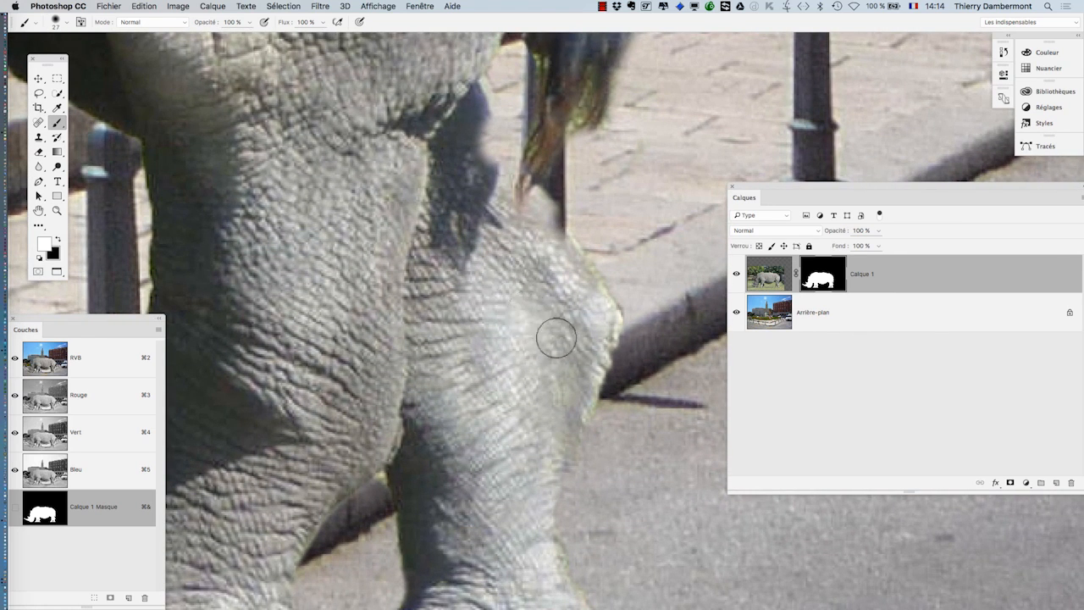
{"action": "left_click_drag", "start_coordinate": [562, 375], "coordinate": [555, 411]}
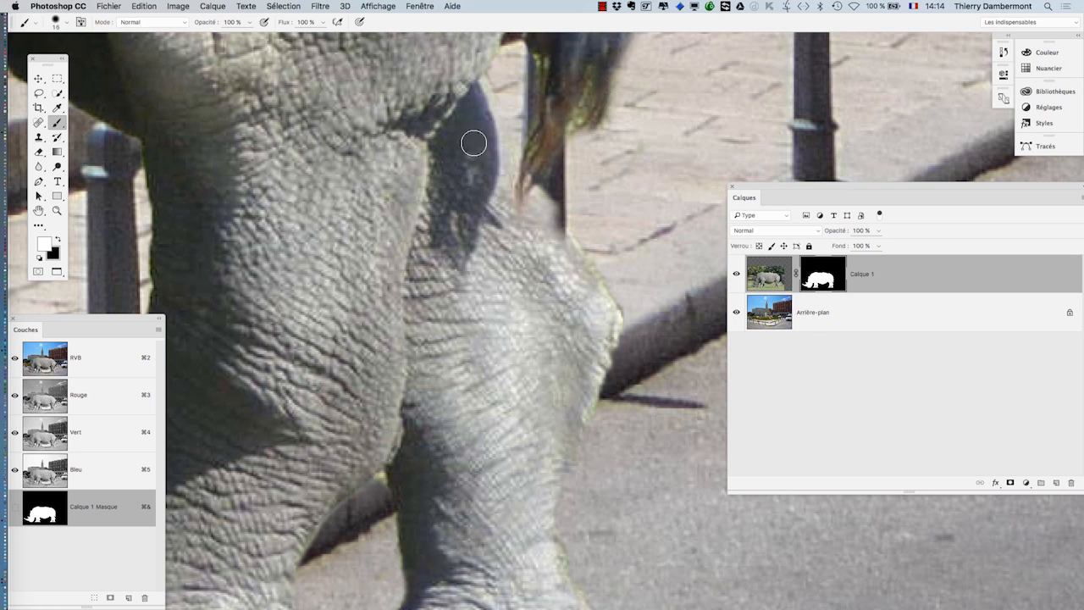
{"action": "left_click_drag", "start_coordinate": [532, 238], "coordinate": [515, 373]}
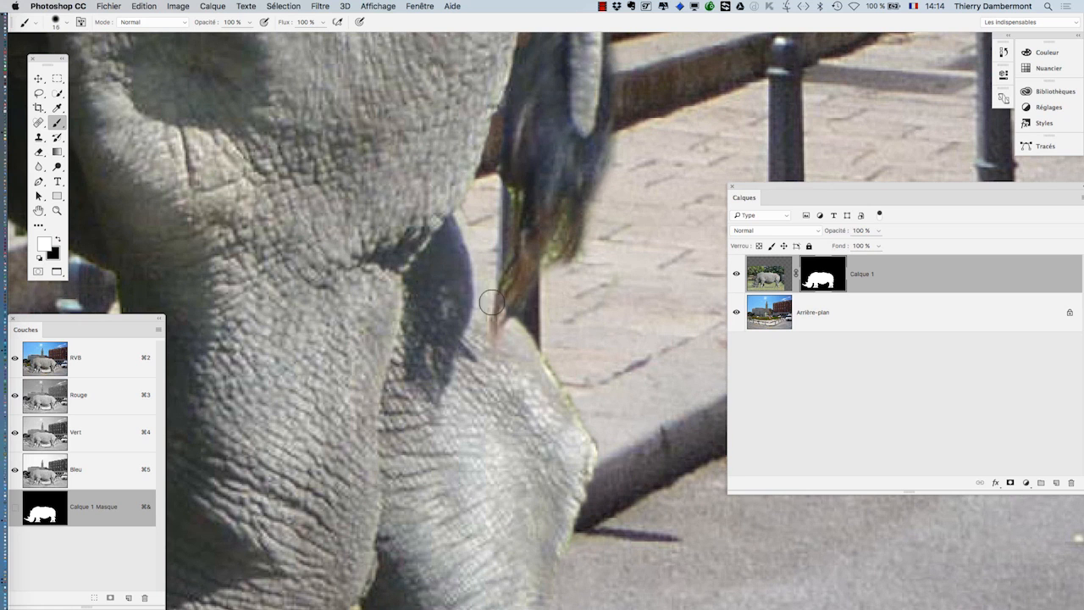
{"action": "left_click_drag", "start_coordinate": [496, 305], "coordinate": [506, 379]}
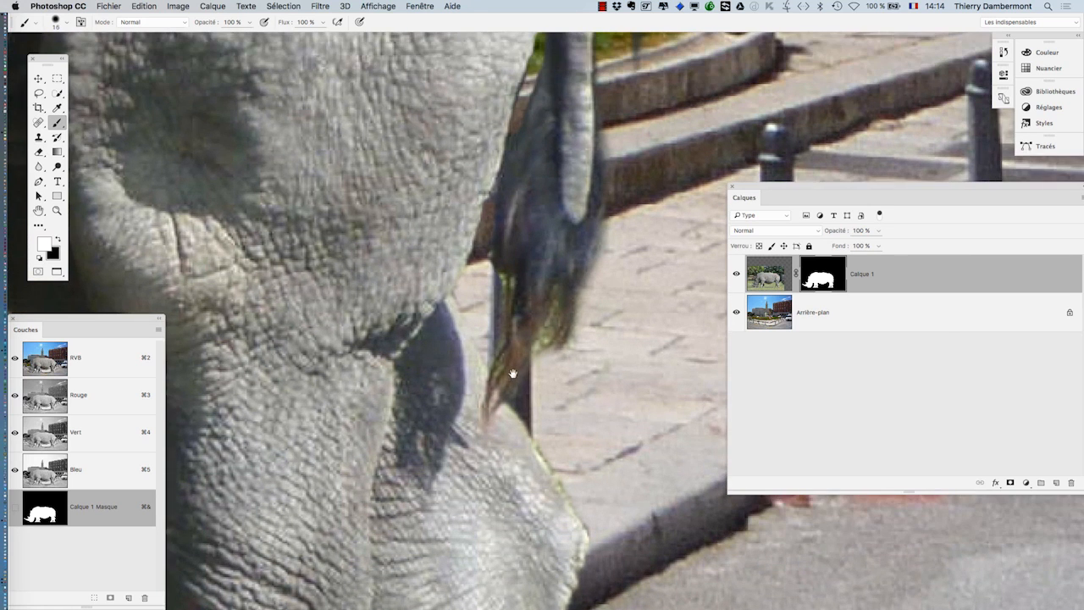
{"action": "left_click_drag", "start_coordinate": [590, 435], "coordinate": [585, 435]}
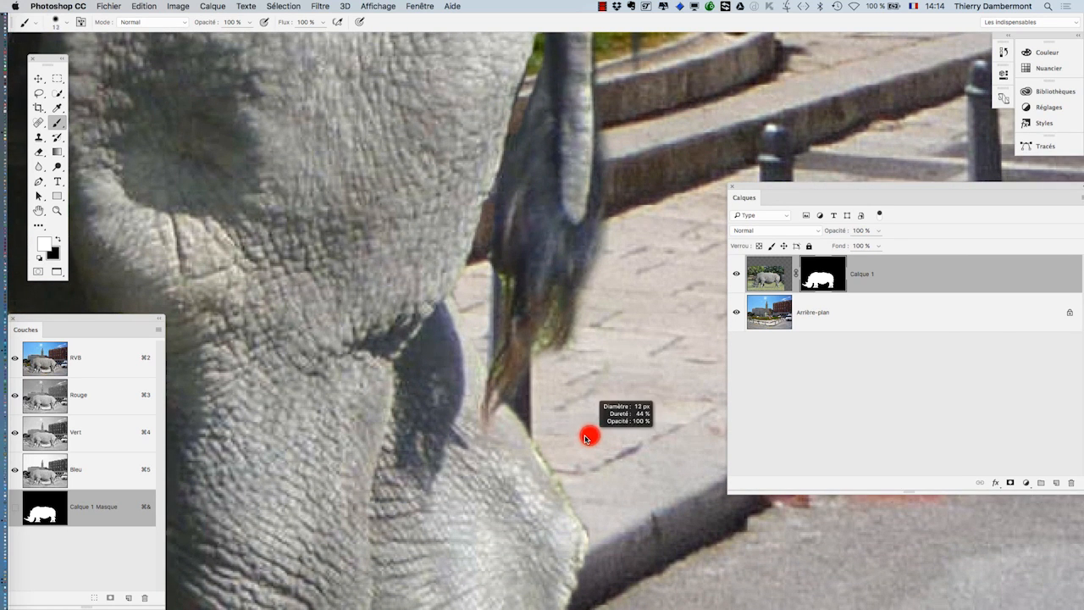
Step: Toggle the Arrière-plan layer's visibility to examine the leftover fringes around the tail hair
{"action": "left_click", "coordinate": [736, 313]}
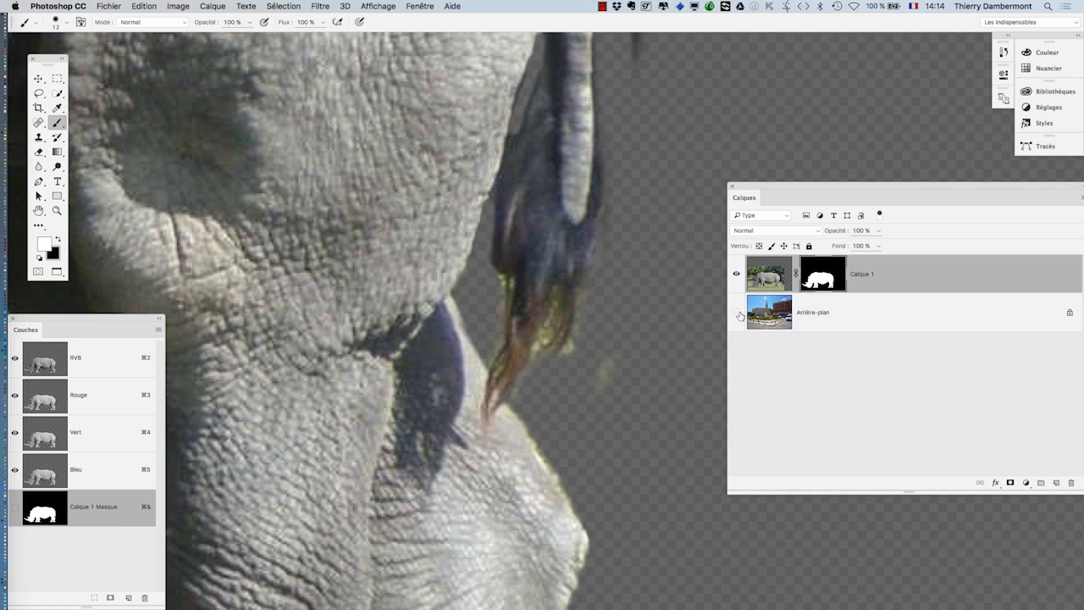
{"action": "left_click", "coordinate": [737, 313]}
{"action": "left_click", "coordinate": [736, 312]}
{"action": "left_click", "coordinate": [737, 313]}
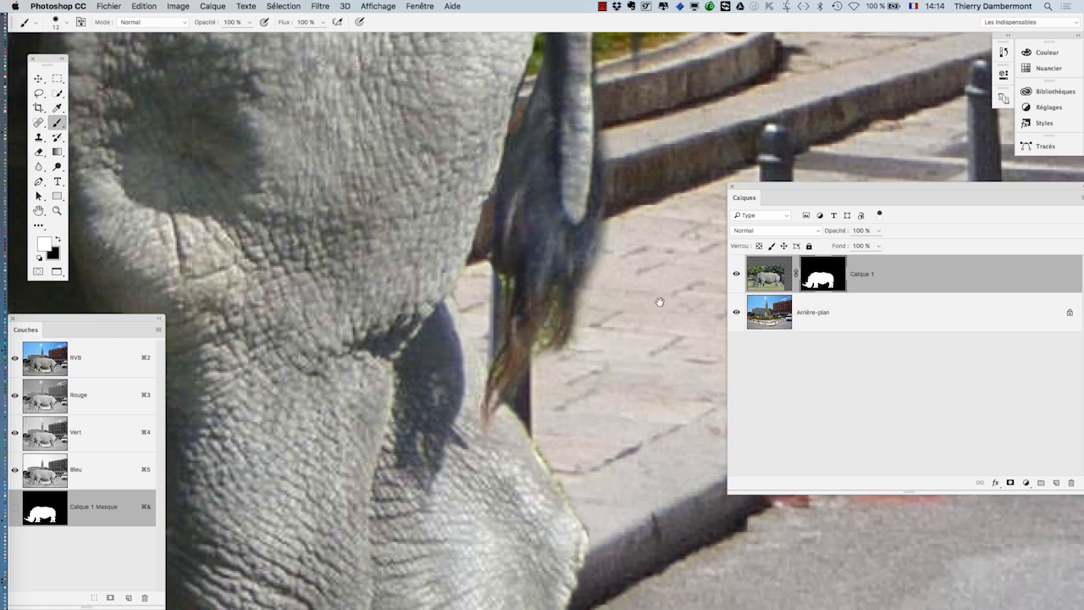
{"action": "left_click_drag", "start_coordinate": [658, 302], "coordinate": [631, 369]}
{"action": "left_click", "coordinate": [737, 313]}
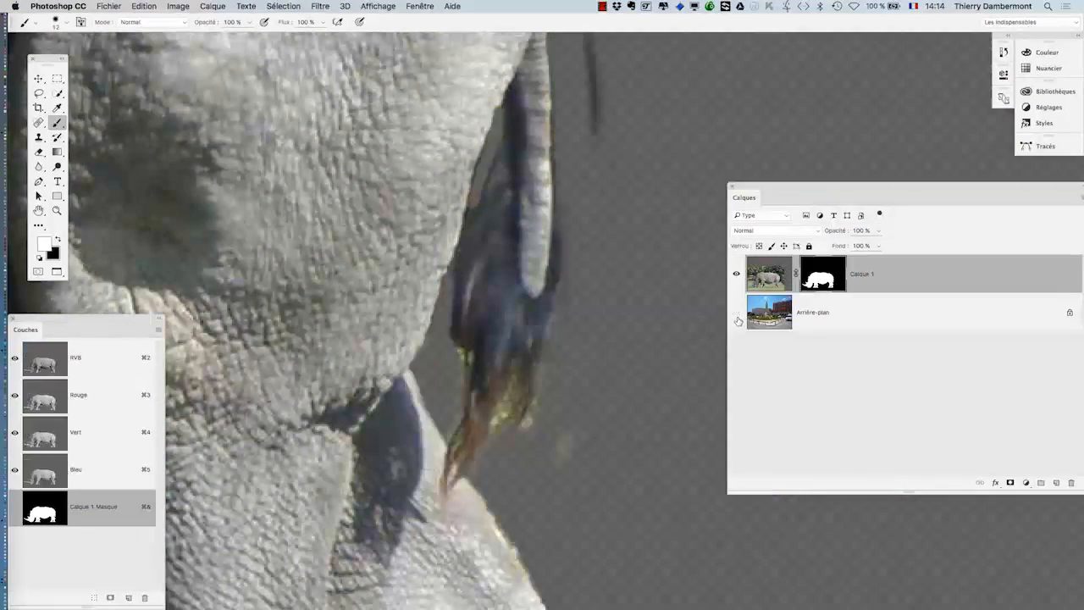
{"action": "left_click", "coordinate": [737, 316]}
{"action": "left_click", "coordinate": [736, 317]}
{"action": "left_click", "coordinate": [737, 315]}
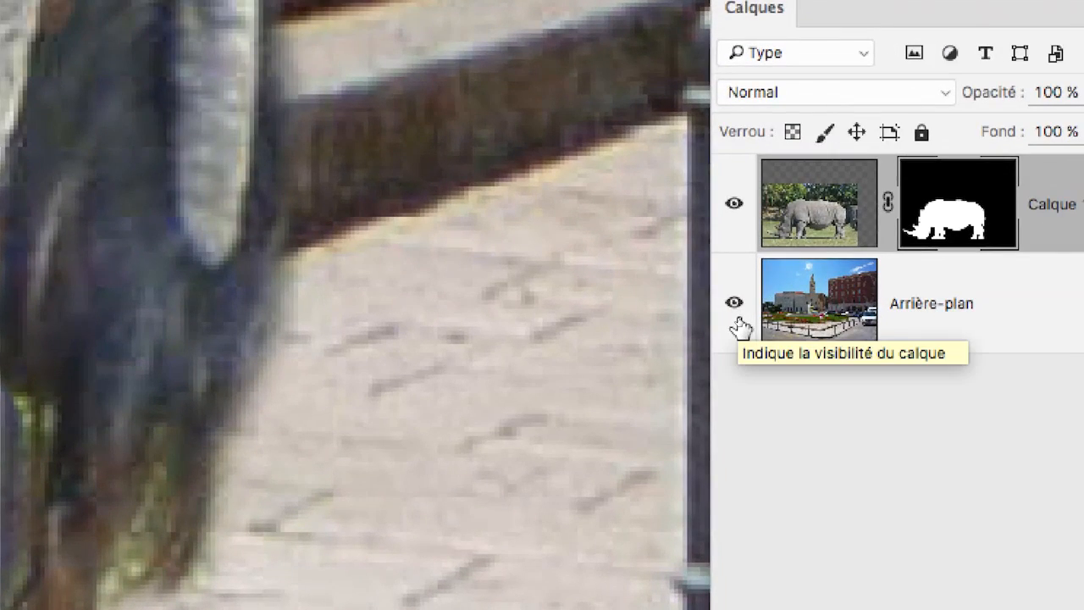
Step: Hide the Arrière-plan layer and paint black on Calque 1's mask to remove the yellow-green fringes around the tail tip
{"action": "left_click", "coordinate": [736, 317]}
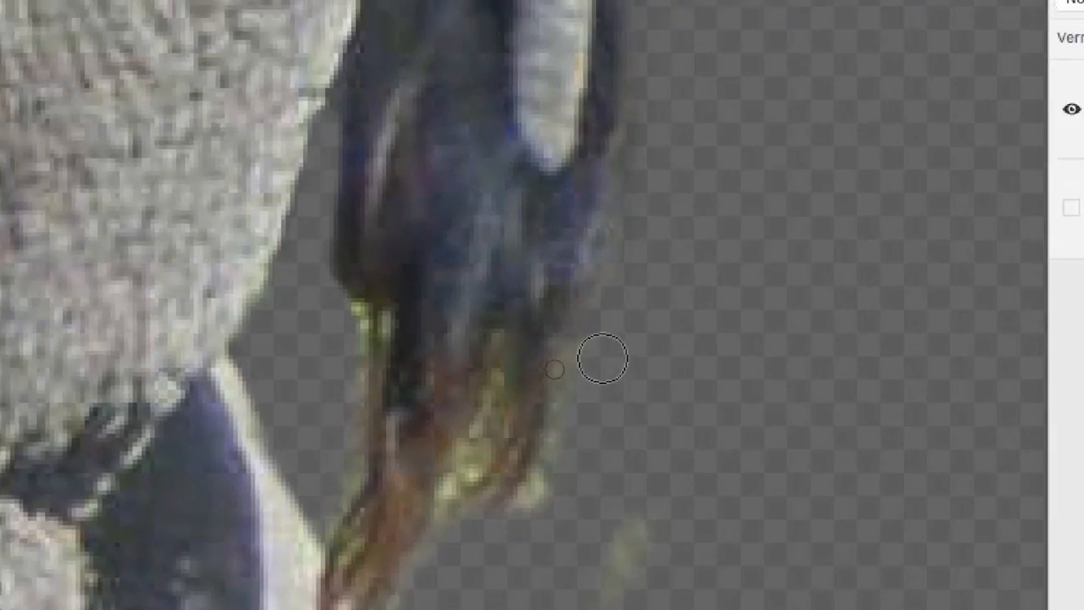
{"action": "left_click_drag", "start_coordinate": [513, 444], "coordinate": [469, 564]}
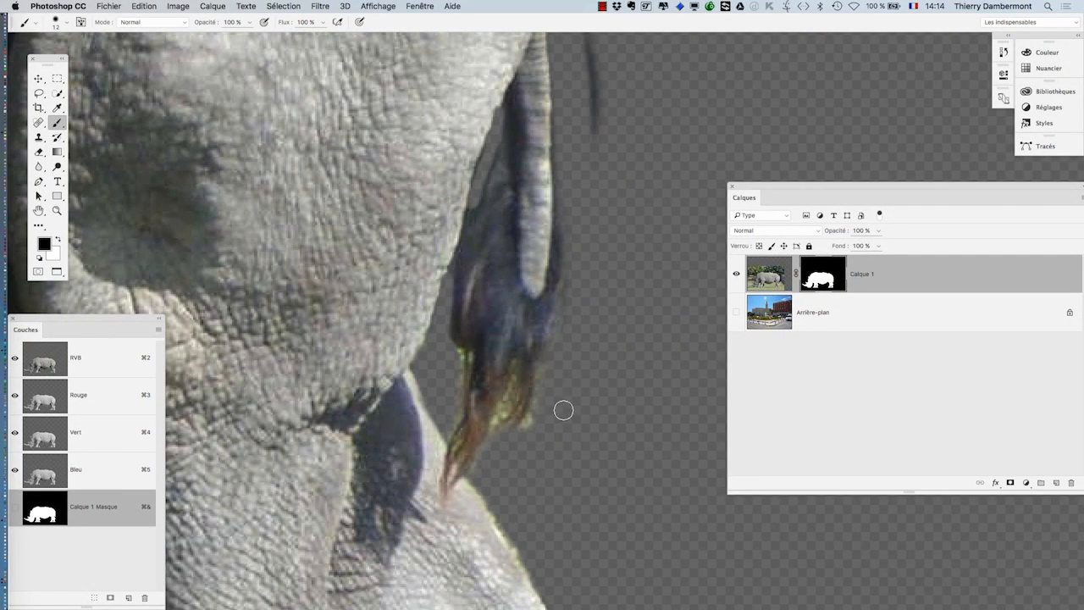
{"action": "left_click_drag", "start_coordinate": [508, 408], "coordinate": [494, 426]}
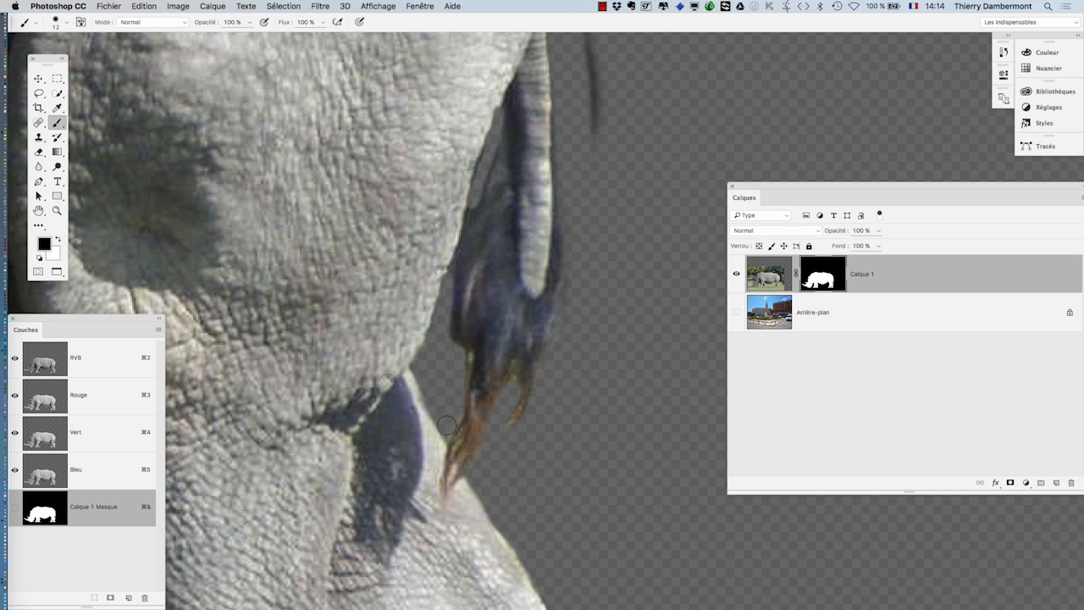
Step: Paint black on Calque 1's mask over the stray dark streak beside the tail to remove it
{"action": "left_click_drag", "start_coordinate": [630, 203], "coordinate": [611, 425]}
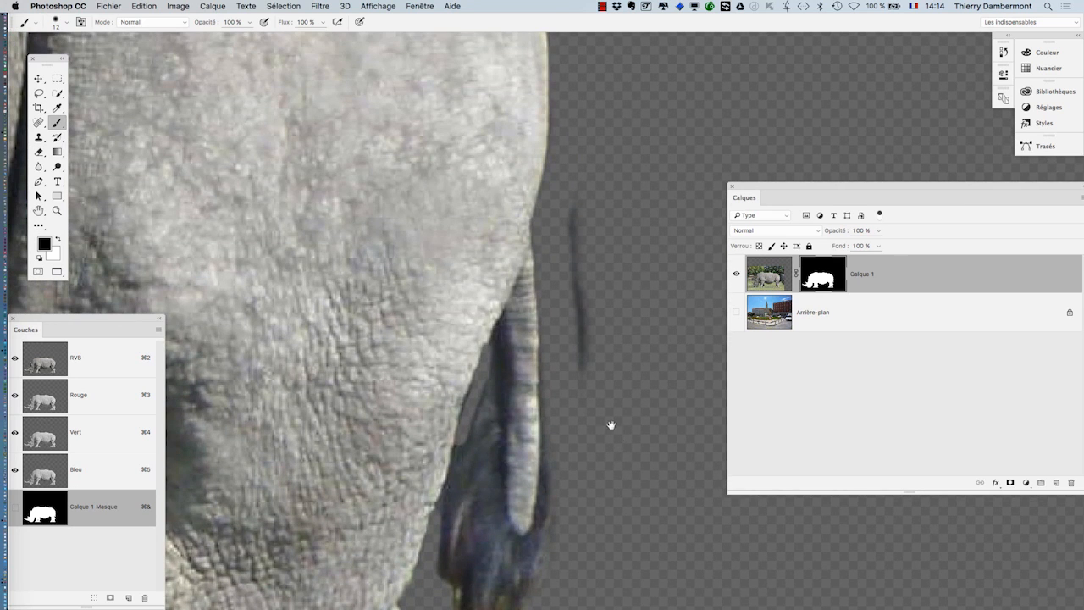
{"action": "mouse_move", "coordinate": [581, 215]}
{"action": "left_mouse_down"}
{"action": "mouse_move", "coordinate": [600, 445]}
{"action": "mouse_move", "coordinate": [592, 257]}
{"action": "mouse_move", "coordinate": [580, 223]}
{"action": "mouse_move", "coordinate": [593, 390]}
{"action": "left_mouse_up"}
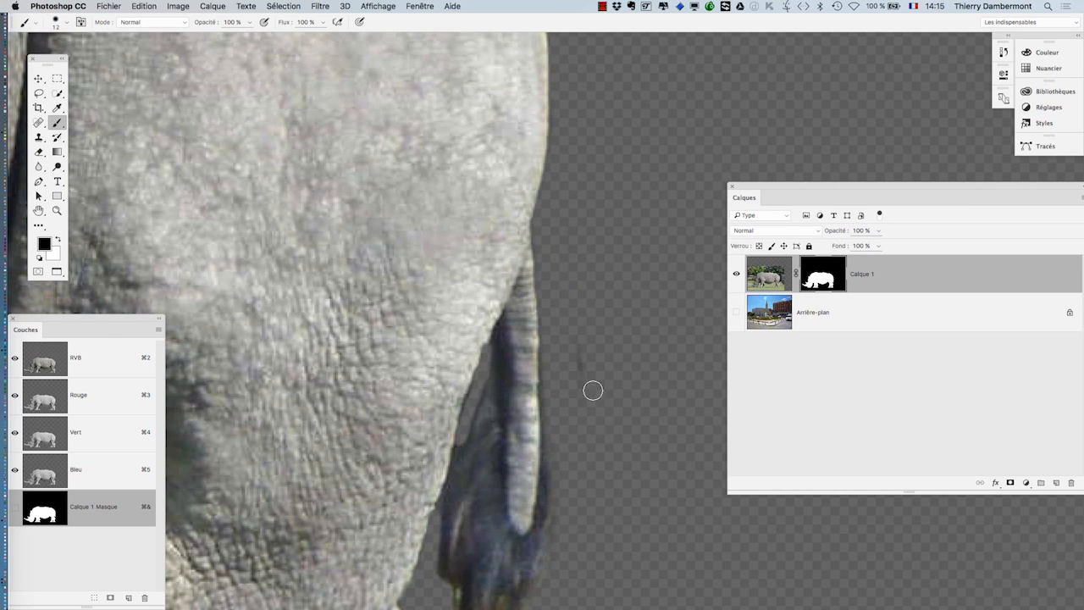
{"action": "scroll", "coordinate": [605, 389], "scroll_direction": "down", "scroll_amount": 3}
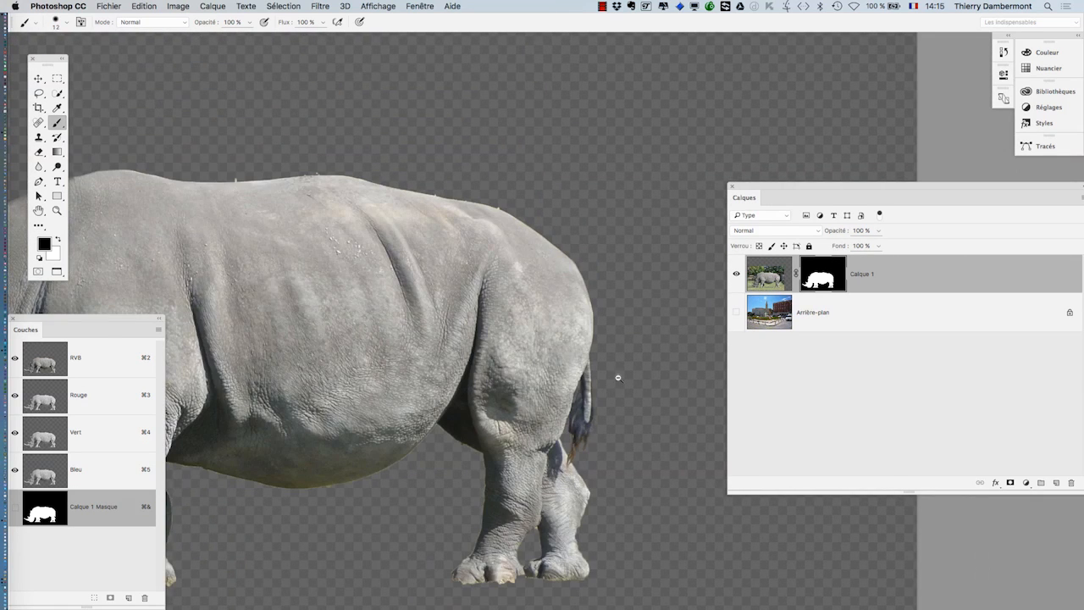
Step: Examine the outline along the rhinoceros's back and move the Calques panel clear of its hindquarters
{"action": "left_click_drag", "start_coordinate": [601, 373], "coordinate": [707, 269]}
{"action": "left_click_drag", "start_coordinate": [479, 285], "coordinate": [508, 363]}
{"action": "left_click", "coordinate": [534, 263]}
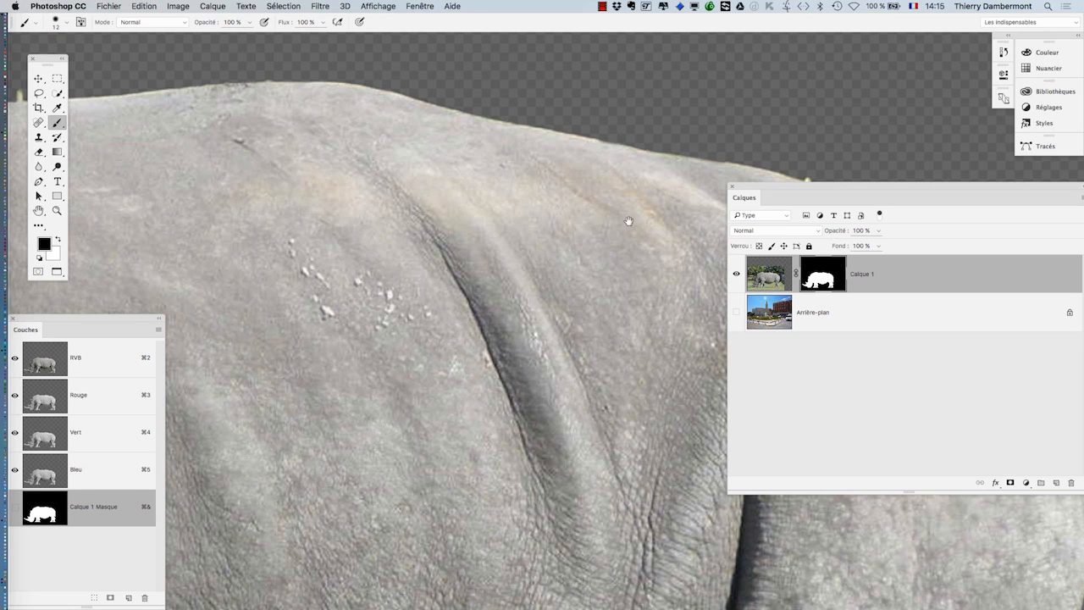
{"action": "left_click_drag", "start_coordinate": [629, 221], "coordinate": [402, 210]}
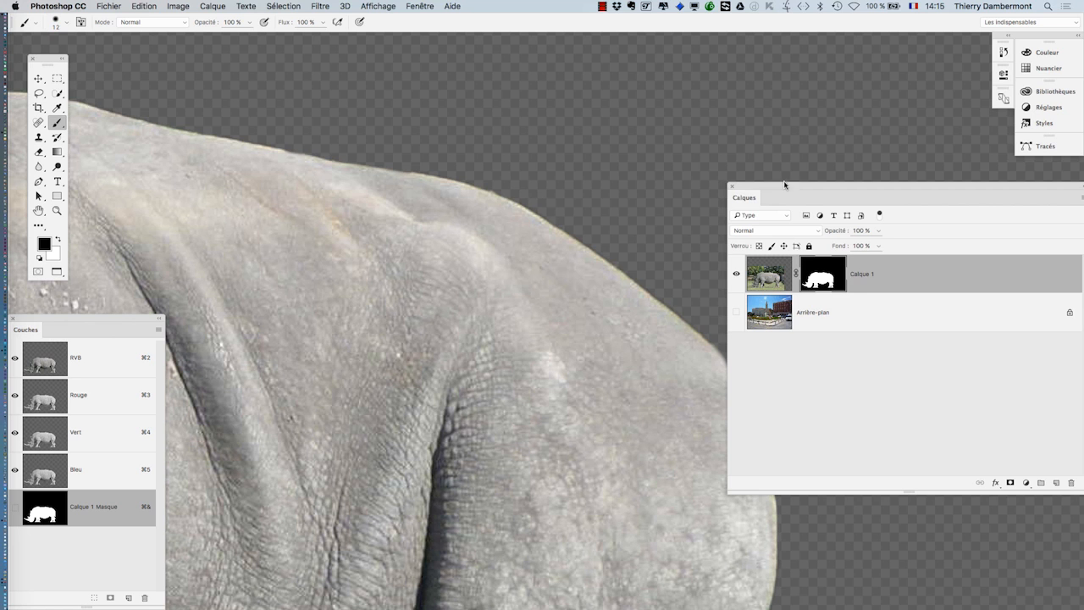
{"action": "left_click_drag", "start_coordinate": [784, 184], "coordinate": [696, 150]}
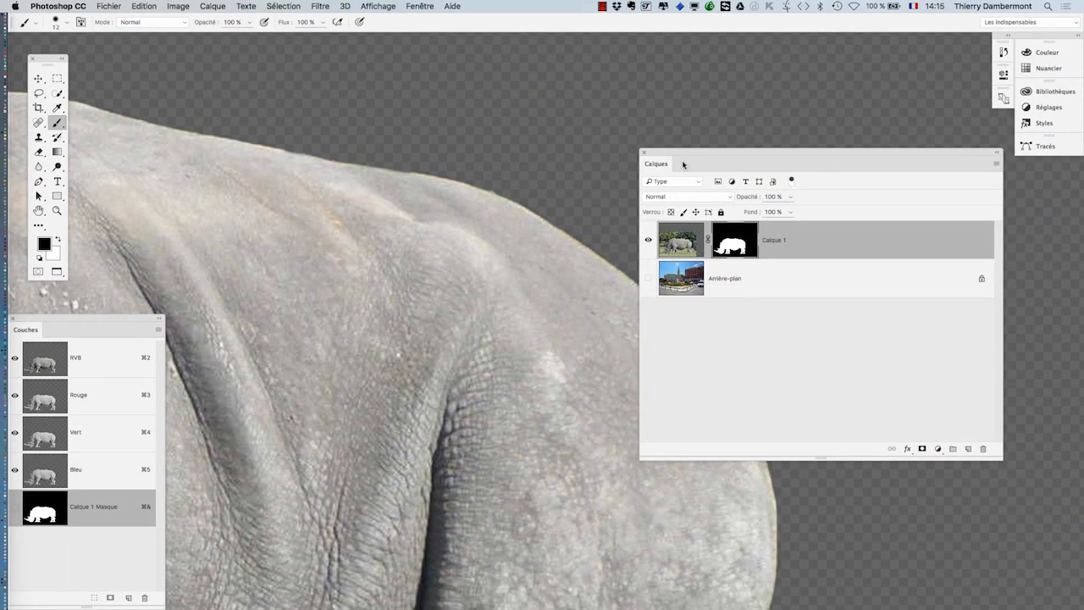
{"action": "left_click_drag", "start_coordinate": [701, 159], "coordinate": [912, 206]}
Step: Paint white on the mask under the far front foot to bring back its sole and some grass, and reduce the brush to 19 px
{"action": "left_click", "coordinate": [428, 325], "text": "alt"}
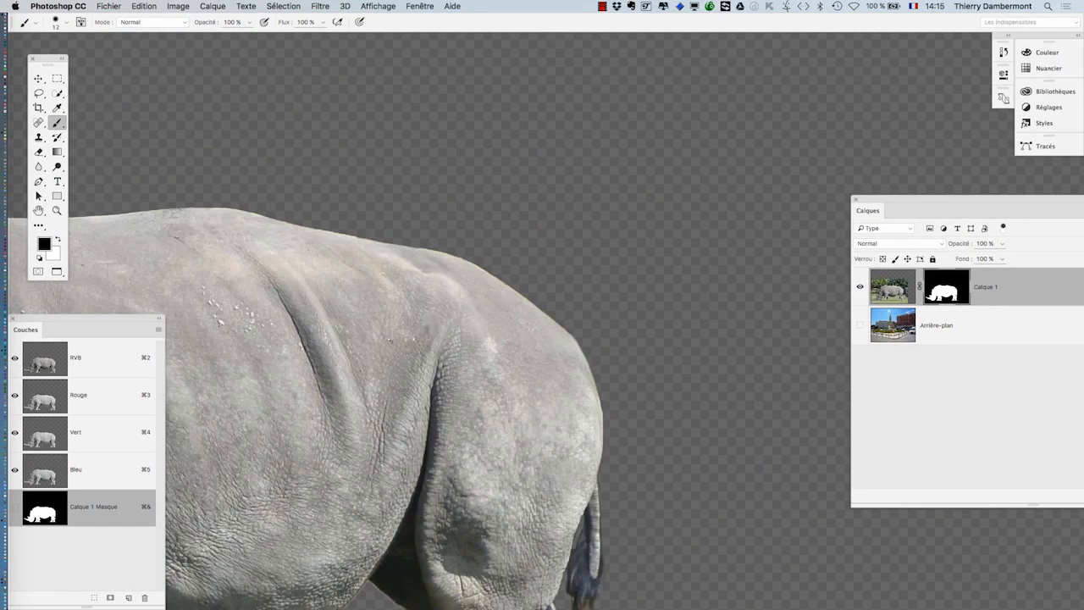
{"action": "left_click", "coordinate": [386, 339], "text": "alt"}
{"action": "left_click_drag", "start_coordinate": [373, 391], "coordinate": [635, 245]}
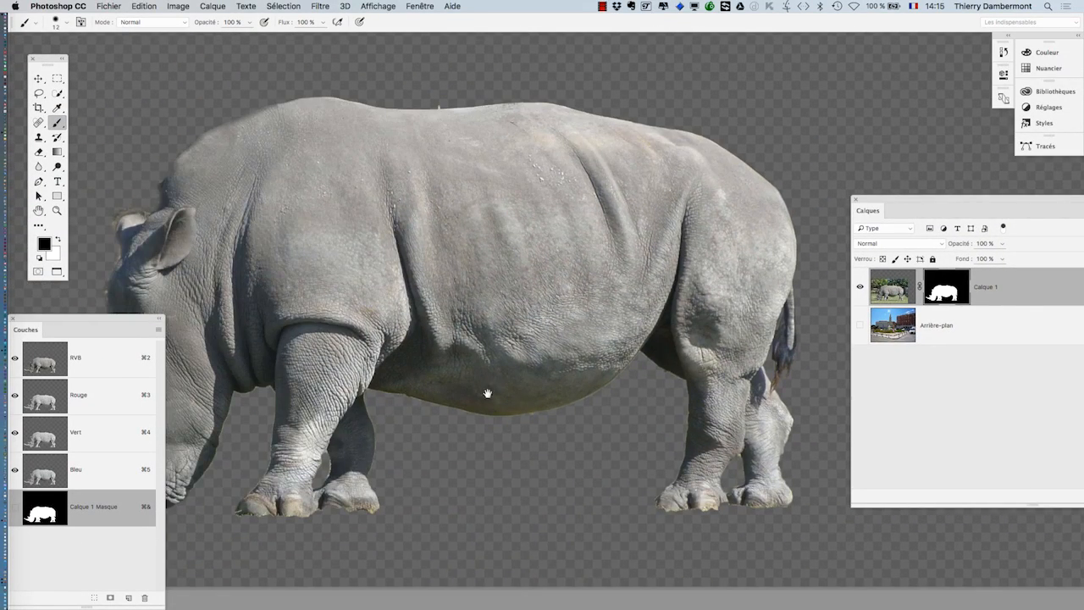
{"action": "left_click_drag", "start_coordinate": [487, 393], "coordinate": [581, 305]}
{"action": "left_click", "coordinate": [516, 367], "text": "alt"}
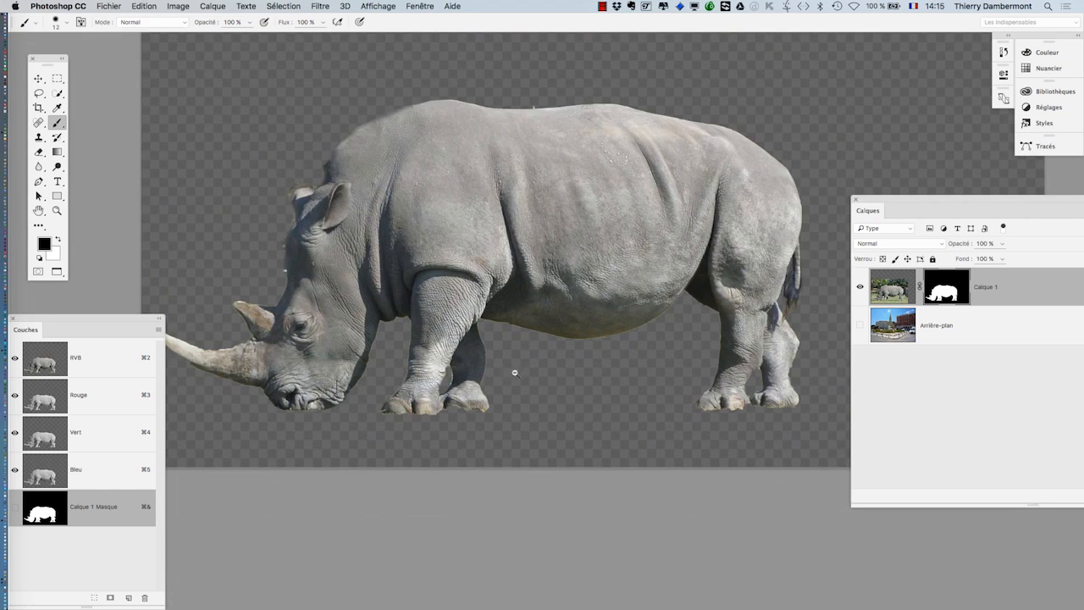
{"action": "left_click", "coordinate": [472, 419], "text": "super"}
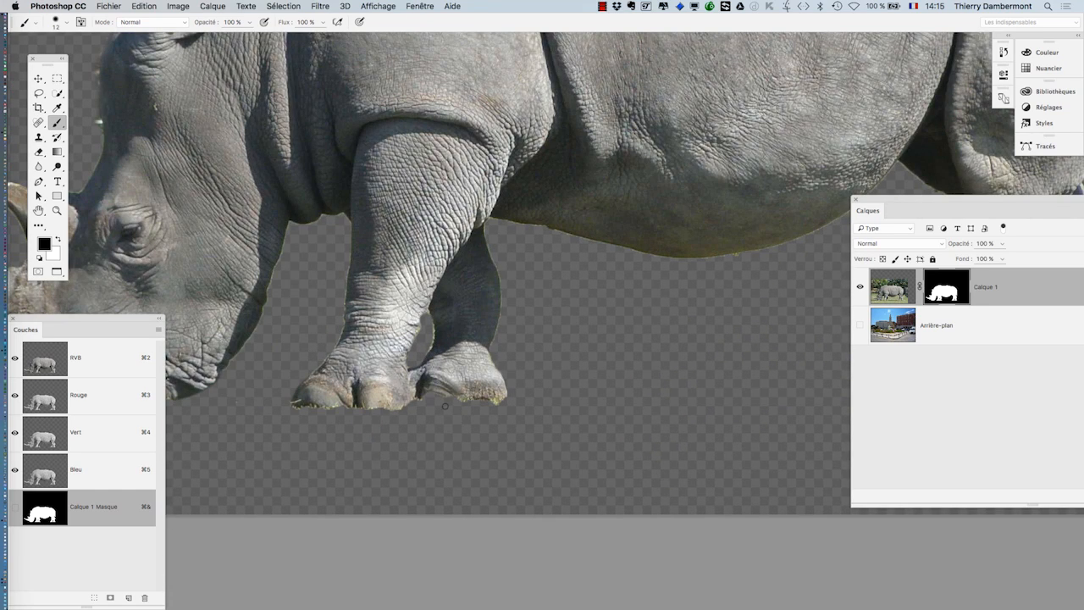
{"action": "left_click_drag", "start_coordinate": [491, 364], "coordinate": [542, 364]}
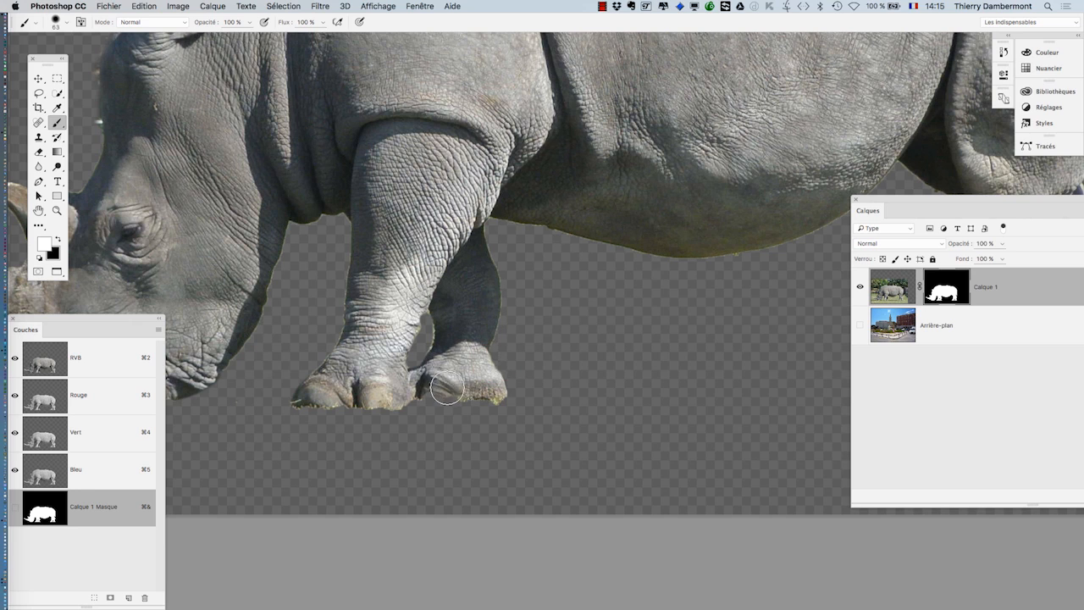
{"action": "left_click_drag", "start_coordinate": [448, 389], "coordinate": [422, 395]}
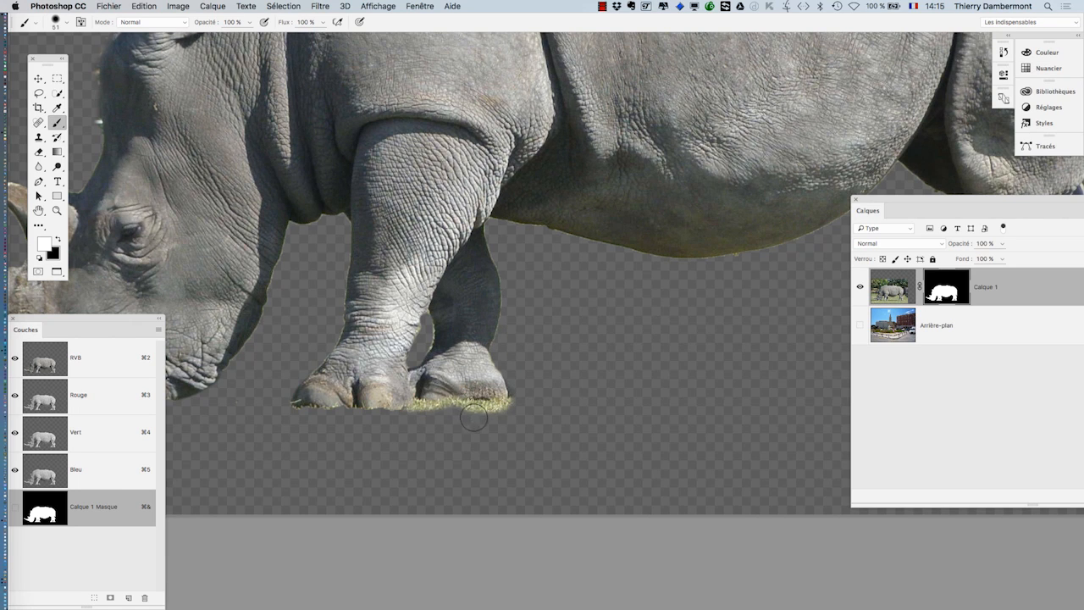
{"action": "scroll", "coordinate": [460, 426], "scroll_direction": "up", "scroll_amount": 5}
{"action": "left_click_drag", "start_coordinate": [467, 429], "coordinate": [438, 427]}
{"action": "key", "text": "w"}
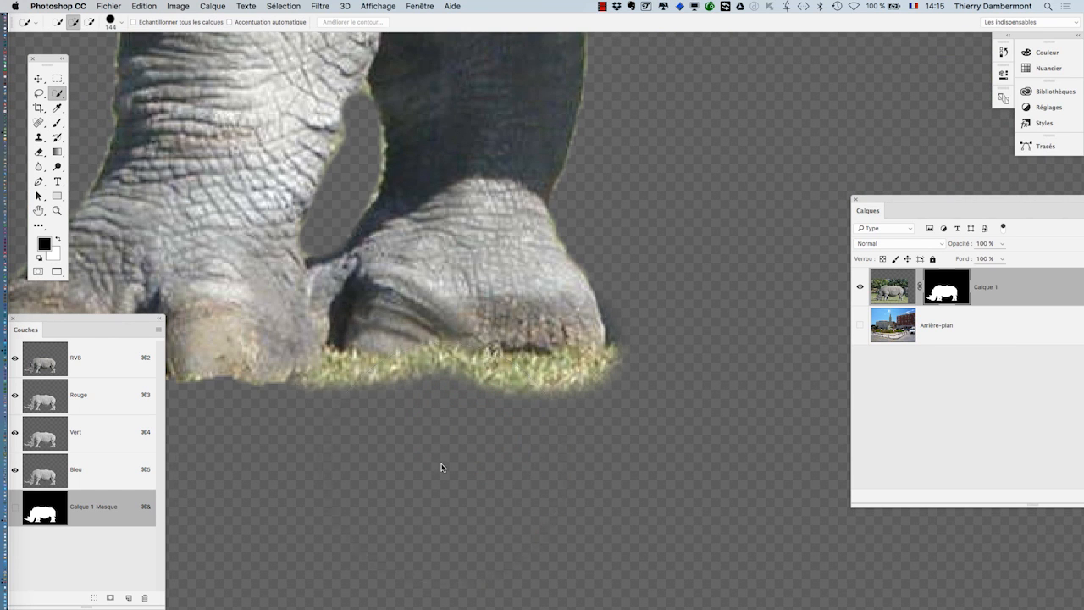
{"action": "mouse_move", "coordinate": [445, 464]}
{"action": "left_mouse_down"}
{"action": "mouse_move", "coordinate": [364, 471]}
{"action": "mouse_move", "coordinate": [381, 530]}
{"action": "mouse_move", "coordinate": [417, 529]}
{"action": "mouse_move", "coordinate": [394, 412]}
{"action": "mouse_move", "coordinate": [406, 412]}
{"action": "mouse_move", "coordinate": [404, 397]}
{"action": "mouse_move", "coordinate": [362, 418]}
{"action": "left_mouse_up"}
{"action": "left_click_drag", "start_coordinate": [359, 354], "coordinate": [359, 340]}
{"action": "mouse_move", "coordinate": [339, 373]}
{"action": "left_mouse_down"}
{"action": "mouse_move", "coordinate": [292, 406]}
{"action": "mouse_move", "coordinate": [305, 415]}
{"action": "mouse_move", "coordinate": [331, 373]}
{"action": "left_mouse_up"}
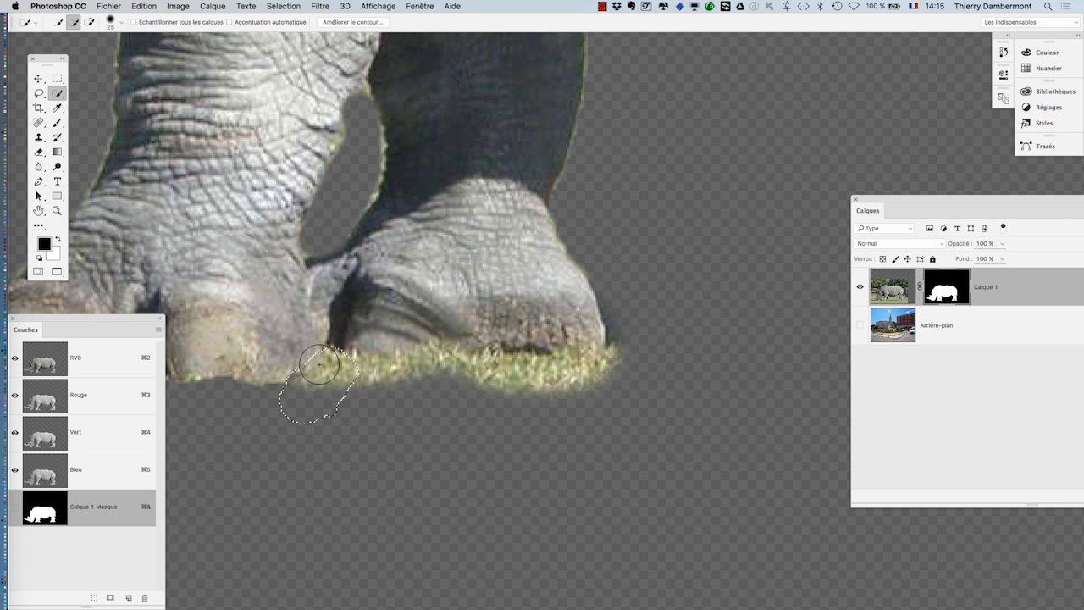
{"action": "key", "text": "super+d"}
Step: Paint black on the mask with the 19 px Brush along the front feet's soles to hide the surplus grass
{"action": "left_click", "coordinate": [57, 123]}
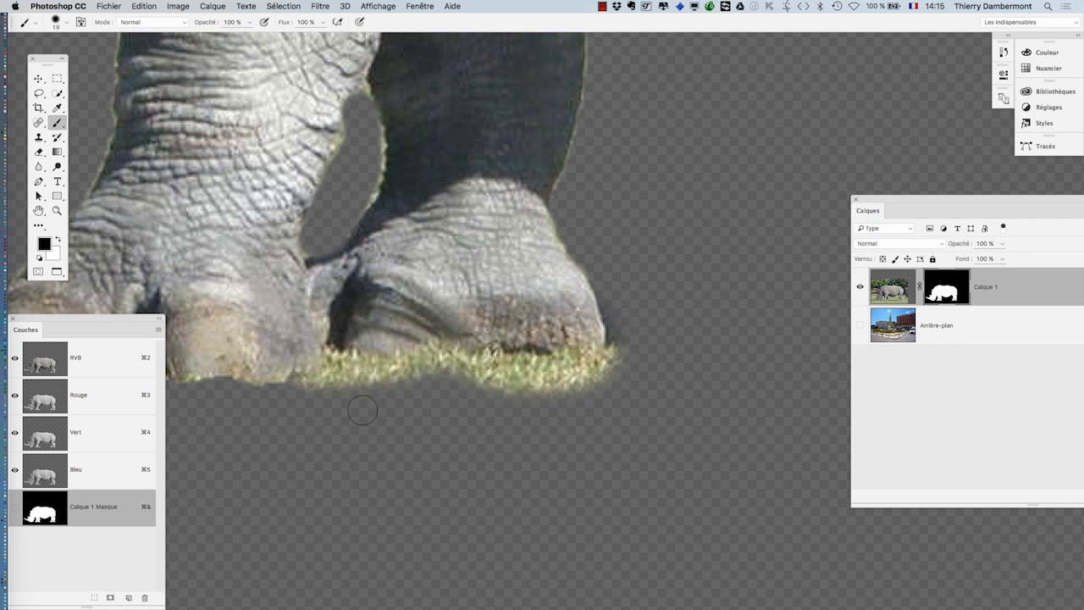
{"action": "mouse_move", "coordinate": [310, 391]}
{"action": "left_mouse_down"}
{"action": "mouse_move", "coordinate": [349, 365]}
{"action": "mouse_move", "coordinate": [526, 375]}
{"action": "mouse_move", "coordinate": [607, 359]}
{"action": "mouse_move", "coordinate": [625, 373]}
{"action": "mouse_move", "coordinate": [545, 389]}
{"action": "mouse_move", "coordinate": [330, 393]}
{"action": "mouse_move", "coordinate": [492, 469]}
{"action": "mouse_move", "coordinate": [554, 438]}
{"action": "left_mouse_up"}
{"action": "key", "text": "space"}
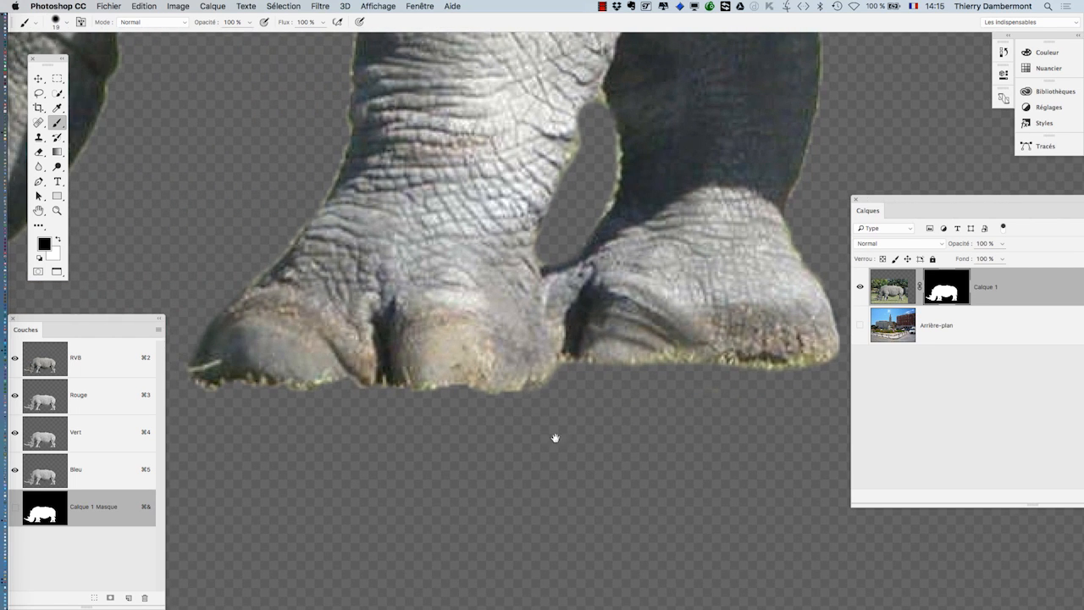
{"action": "left_click_drag", "start_coordinate": [566, 392], "coordinate": [499, 401]}
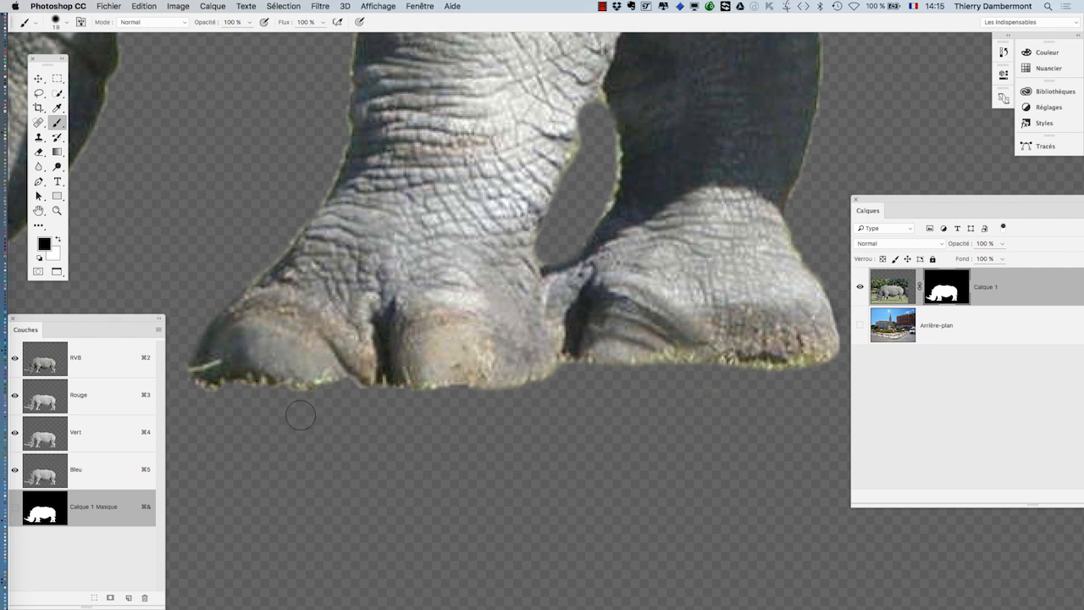
Step: Paint white on the mask with the 19 px brush around the front horn's tip and along its upper and lower edges to restore them
{"action": "scroll", "coordinate": [290, 444], "scroll_direction": "down", "scroll_amount": 3}
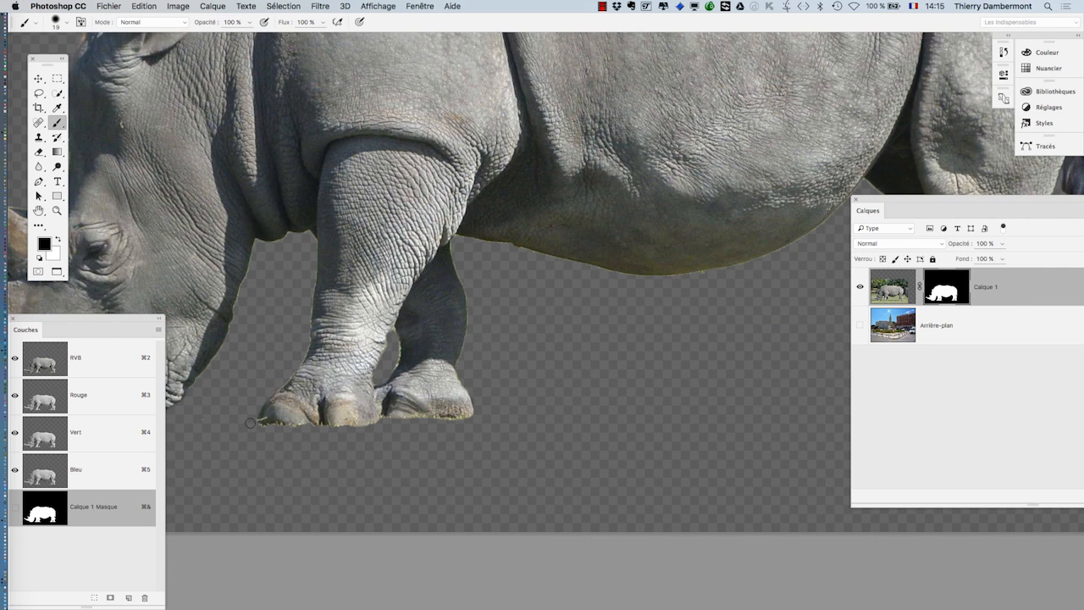
{"action": "scroll", "coordinate": [371, 463], "scroll_direction": "down", "scroll_amount": 2}
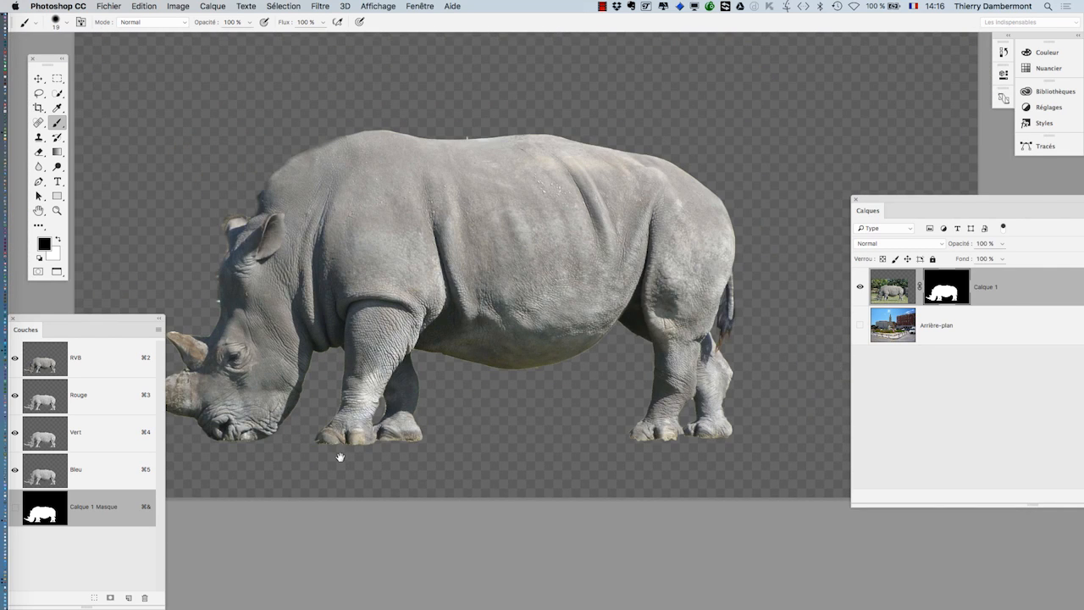
{"action": "left_click_drag", "start_coordinate": [339, 457], "coordinate": [404, 438]}
{"action": "scroll", "coordinate": [293, 242], "scroll_direction": "up", "scroll_amount": 3}
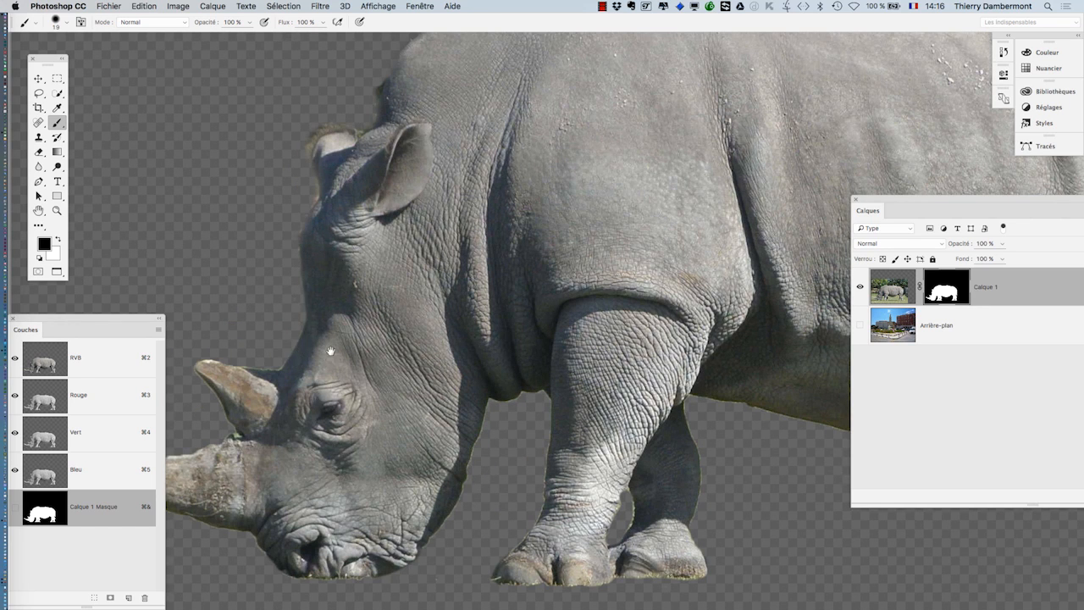
{"action": "left_click_drag", "start_coordinate": [330, 351], "coordinate": [515, 314]}
{"action": "scroll", "coordinate": [266, 389], "scroll_direction": "up", "scroll_amount": 3}
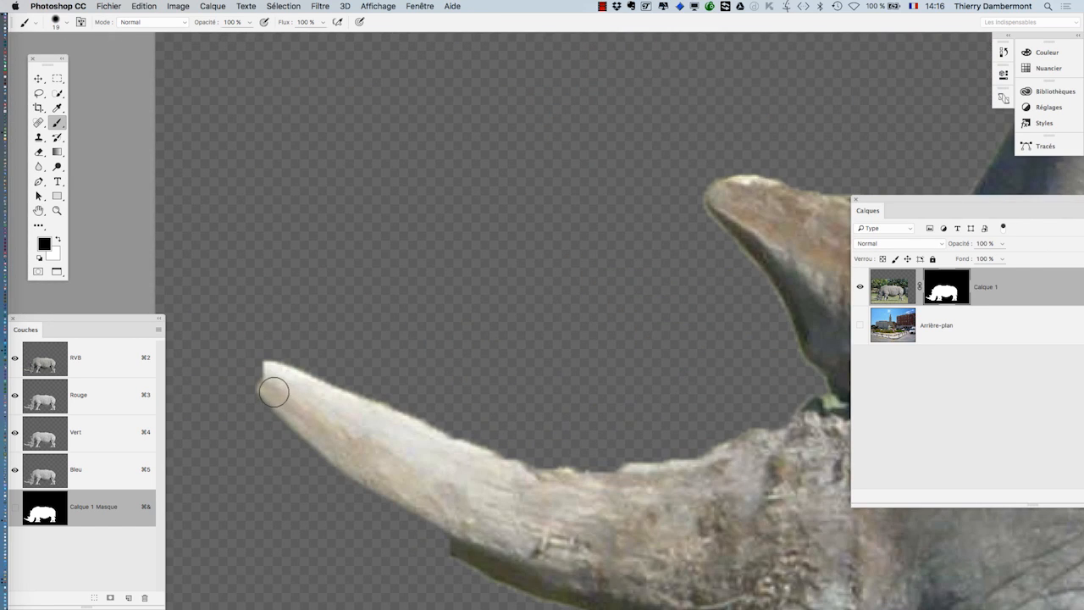
{"action": "key", "text": "x"}
{"action": "mouse_move", "coordinate": [271, 380]}
{"action": "left_mouse_down"}
{"action": "mouse_move", "coordinate": [215, 335]}
{"action": "mouse_move", "coordinate": [530, 457]}
{"action": "left_mouse_up"}
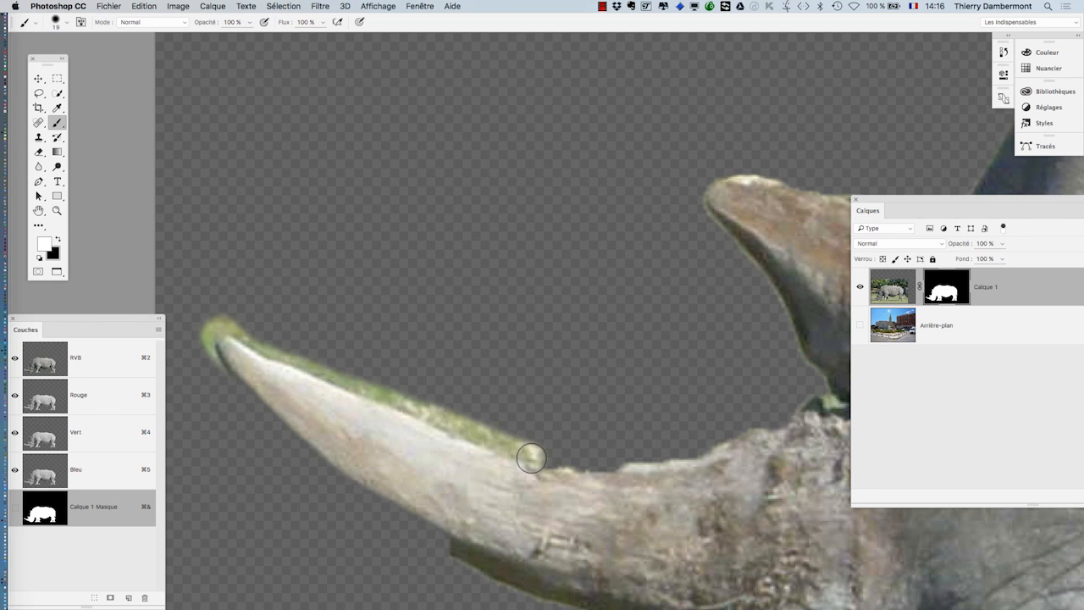
{"action": "mouse_move", "coordinate": [224, 336]}
{"action": "left_mouse_down"}
{"action": "mouse_move", "coordinate": [264, 416]}
{"action": "mouse_move", "coordinate": [359, 508]}
{"action": "left_mouse_up"}
Step: Enlarge the brush to 34 px and paint white on the mask along the front horn's underside and the middle of its upper edge
{"action": "scroll", "coordinate": [358, 461], "scroll_direction": "down", "scroll_amount": 3}
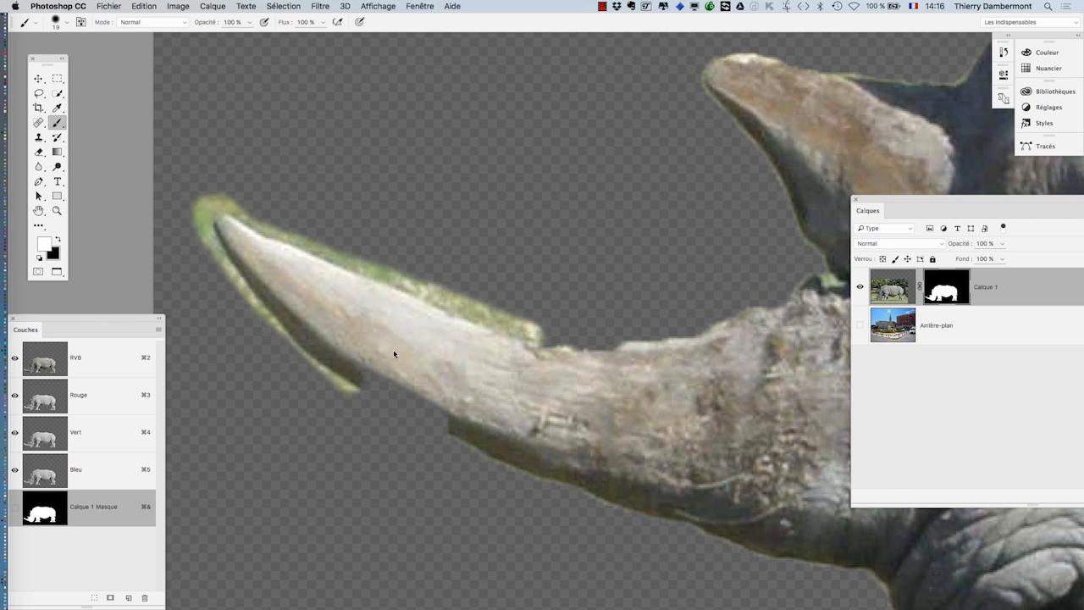
{"action": "left_click_drag", "start_coordinate": [393, 354], "coordinate": [415, 354]}
{"action": "mouse_move", "coordinate": [339, 376]}
{"action": "left_mouse_down"}
{"action": "mouse_move", "coordinate": [400, 422]}
{"action": "mouse_move", "coordinate": [452, 443]}
{"action": "mouse_move", "coordinate": [391, 399]}
{"action": "mouse_move", "coordinate": [476, 454]}
{"action": "mouse_move", "coordinate": [605, 503]}
{"action": "left_mouse_up"}
{"action": "left_click_drag", "start_coordinate": [535, 336], "coordinate": [600, 337]}
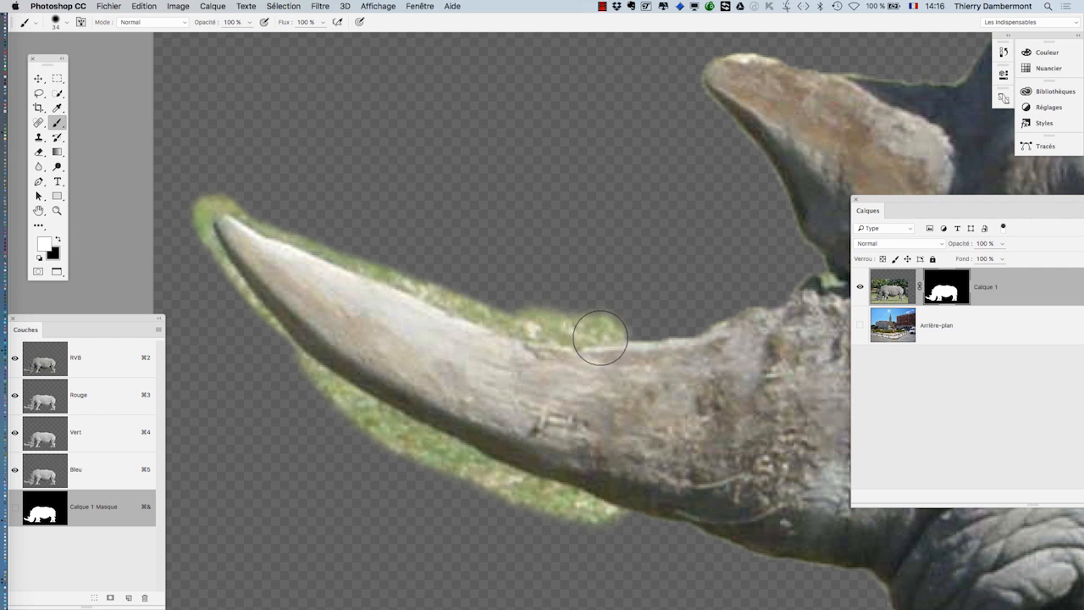
Step: Paint black on the mask with a smaller brush around the front horn to hide the green backdrop and its leftover streaks
{"action": "key", "text": "x"}
{"action": "left_click_drag", "start_coordinate": [524, 259], "coordinate": [509, 261]}
{"action": "mouse_move", "coordinate": [648, 317]}
{"action": "left_mouse_down"}
{"action": "mouse_move", "coordinate": [588, 326]}
{"action": "mouse_move", "coordinate": [635, 327]}
{"action": "mouse_move", "coordinate": [590, 331]}
{"action": "mouse_move", "coordinate": [491, 315]}
{"action": "mouse_move", "coordinate": [224, 196]}
{"action": "mouse_move", "coordinate": [212, 203]}
{"action": "mouse_move", "coordinate": [201, 239]}
{"action": "mouse_move", "coordinate": [221, 279]}
{"action": "mouse_move", "coordinate": [308, 386]}
{"action": "mouse_move", "coordinate": [381, 437]}
{"action": "left_mouse_up"}
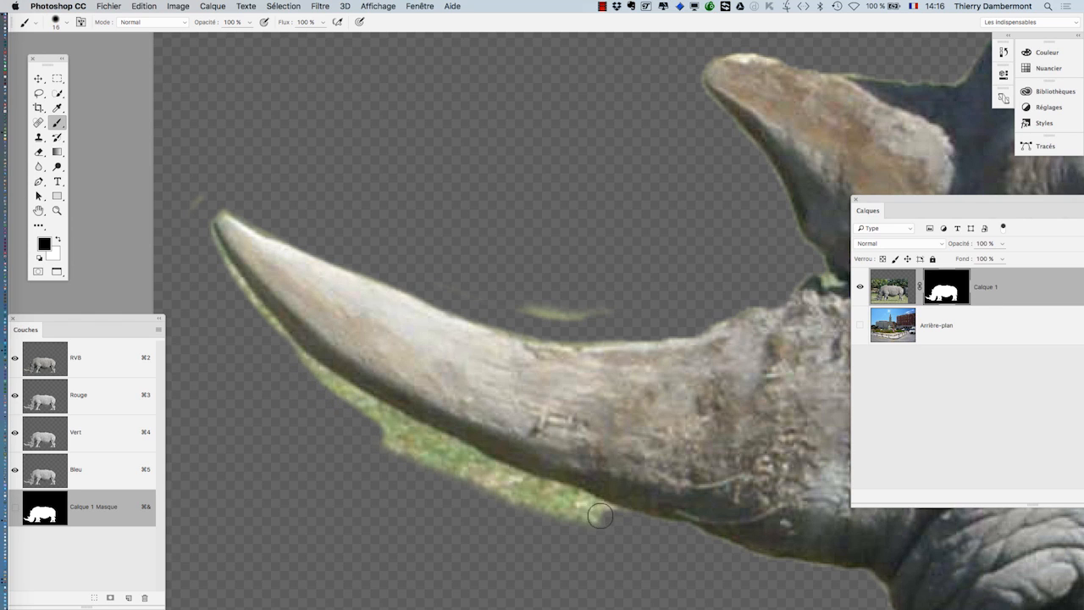
{"action": "mouse_move", "coordinate": [599, 514]}
{"action": "left_mouse_down"}
{"action": "mouse_move", "coordinate": [412, 434]}
{"action": "mouse_move", "coordinate": [297, 361]}
{"action": "mouse_move", "coordinate": [249, 314]}
{"action": "mouse_move", "coordinate": [195, 195]}
{"action": "left_mouse_up"}
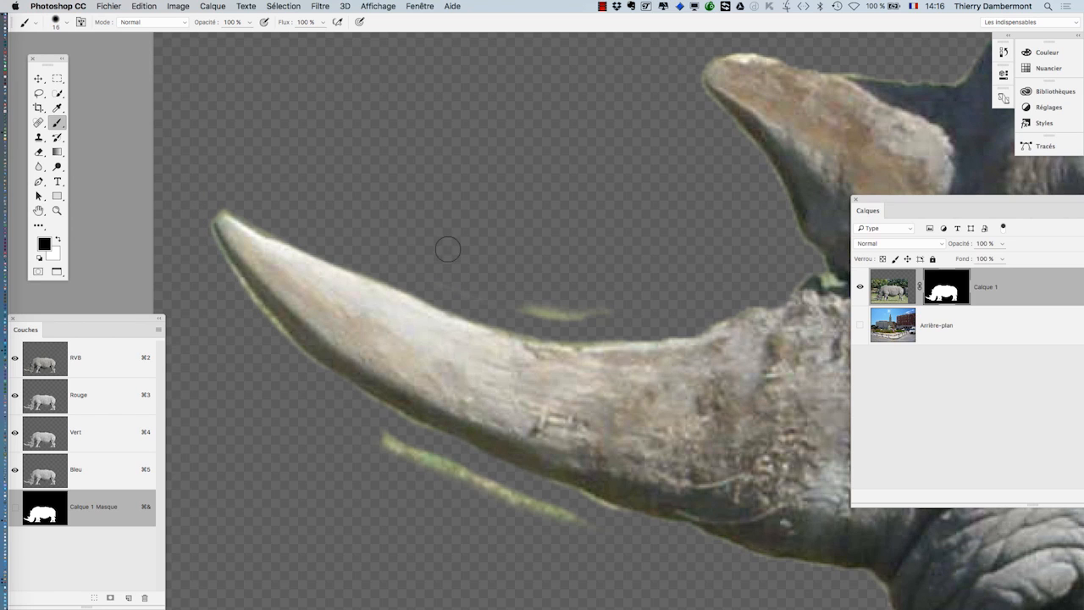
{"action": "left_click_drag", "start_coordinate": [515, 307], "coordinate": [635, 311]}
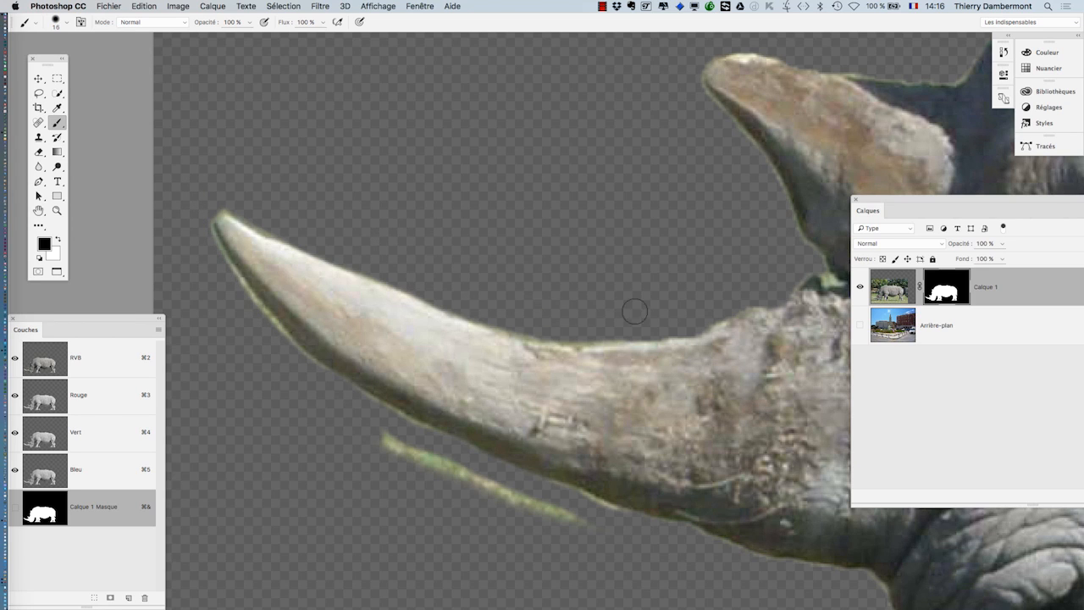
{"action": "left_click_drag", "start_coordinate": [381, 438], "coordinate": [625, 524]}
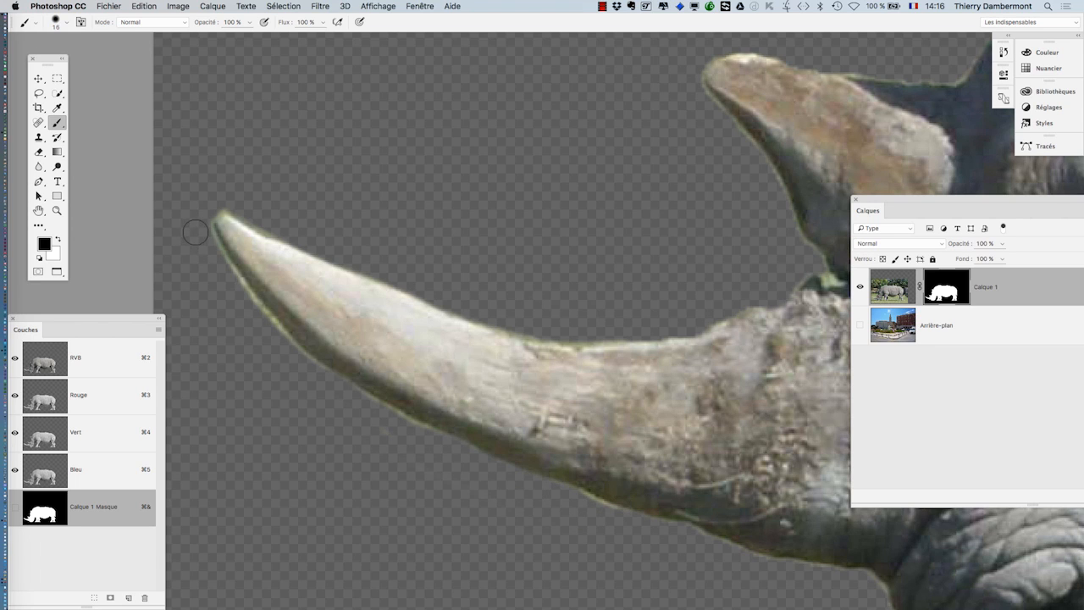
Step: Refine the mask in black along the front horn's tip and underside to remove the thin green fringe
{"action": "left_click_drag", "start_coordinate": [202, 232], "coordinate": [244, 311]}
{"action": "left_click_drag", "start_coordinate": [218, 267], "coordinate": [264, 333]}
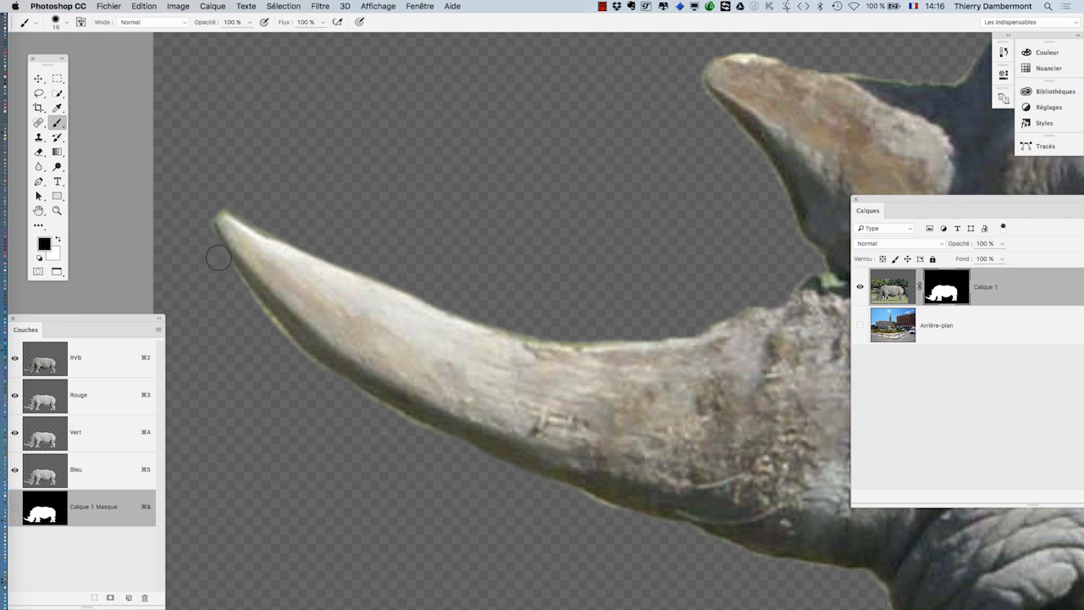
{"action": "left_click_drag", "start_coordinate": [218, 258], "coordinate": [272, 341]}
{"action": "mouse_move", "coordinate": [249, 303]}
{"action": "left_mouse_down"}
{"action": "mouse_move", "coordinate": [370, 414]}
{"action": "mouse_move", "coordinate": [381, 420]}
{"action": "mouse_move", "coordinate": [356, 400]}
{"action": "mouse_move", "coordinate": [609, 514]}
{"action": "left_mouse_up"}
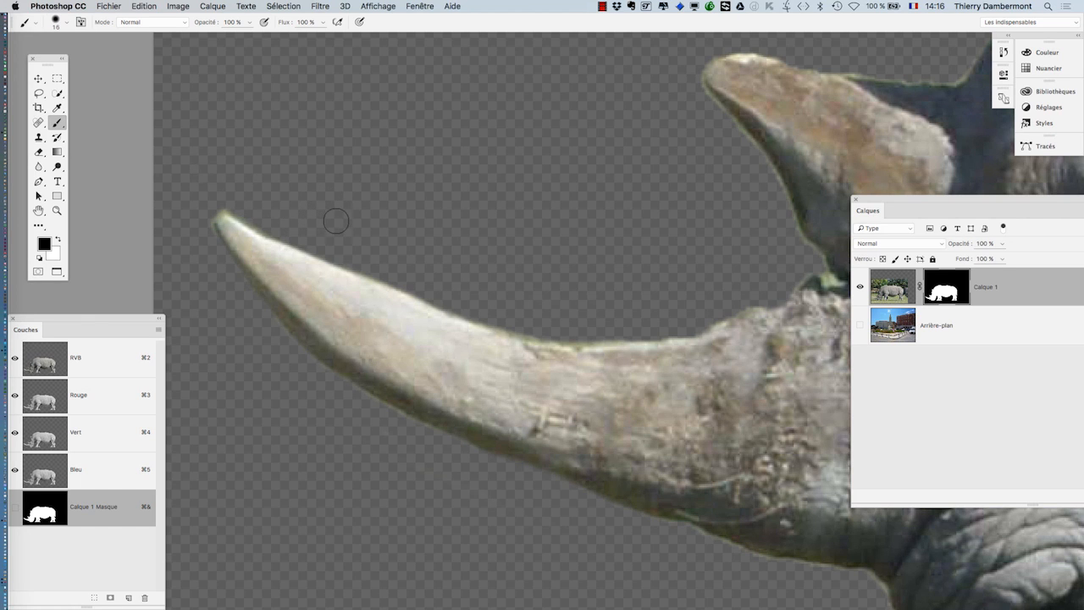
Step: Paint black on the mask over the small leftover spike at the middle of the rhinoceros's back to hide it
{"action": "left_click", "coordinate": [582, 249], "text": "alt+super"}
{"action": "left_click_drag", "start_coordinate": [652, 172], "coordinate": [497, 222]}
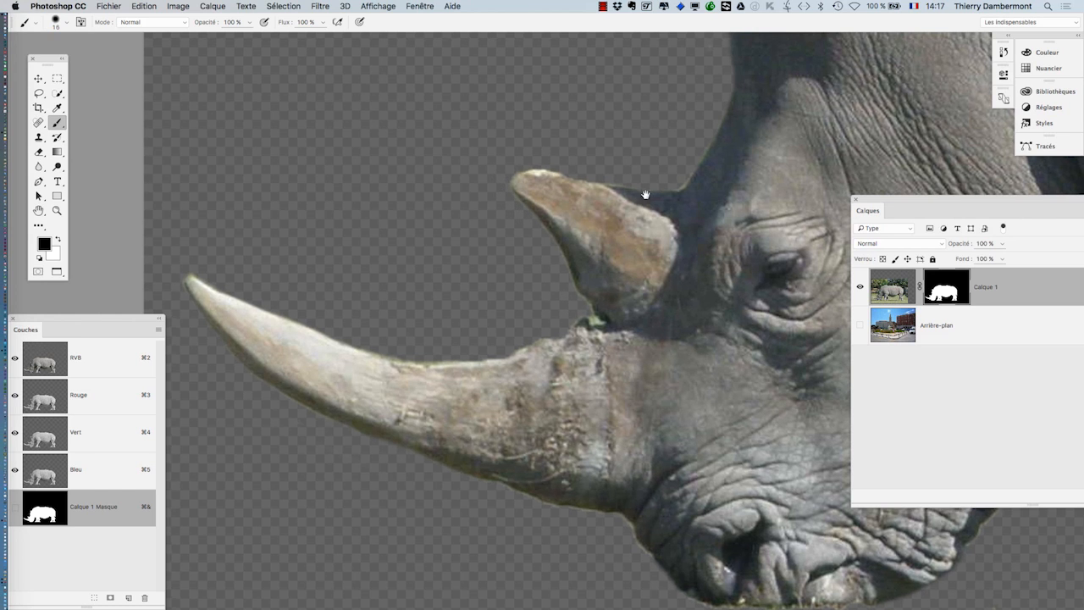
{"action": "left_click_drag", "start_coordinate": [664, 168], "coordinate": [558, 251]}
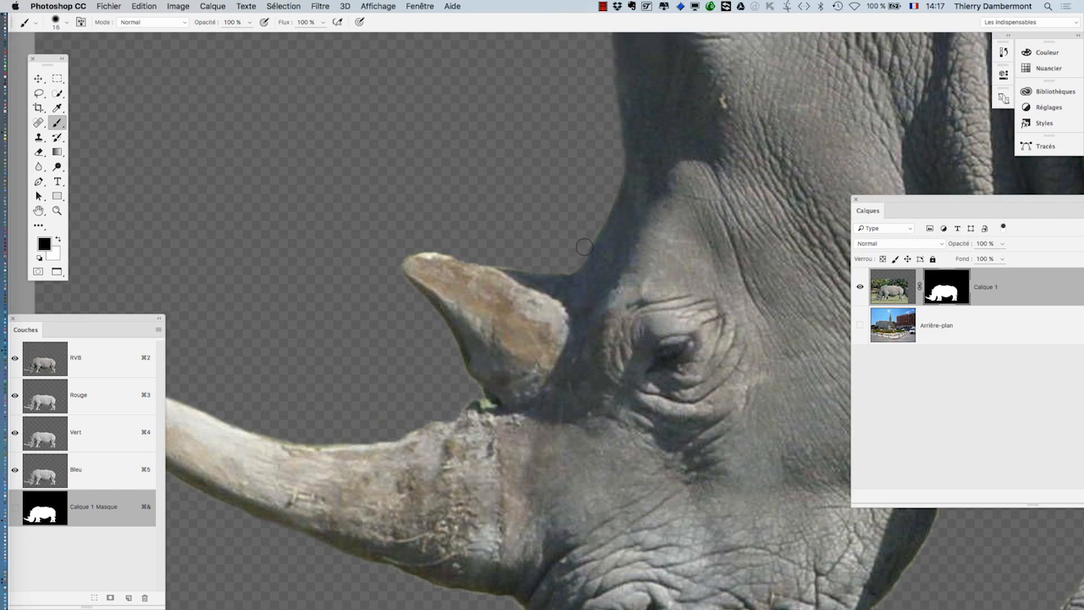
{"action": "scroll", "coordinate": [602, 184], "scroll_direction": "down", "scroll_amount": 3}
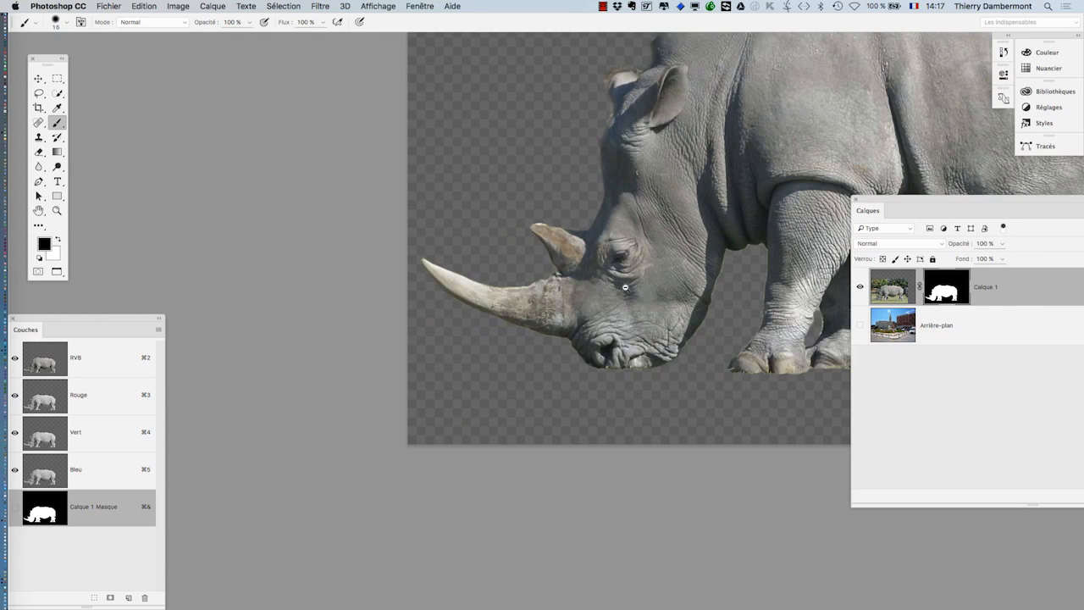
{"action": "scroll", "coordinate": [625, 288], "scroll_direction": "down", "scroll_amount": 2}
{"action": "scroll", "coordinate": [513, 342], "scroll_direction": "up", "scroll_amount": 4}
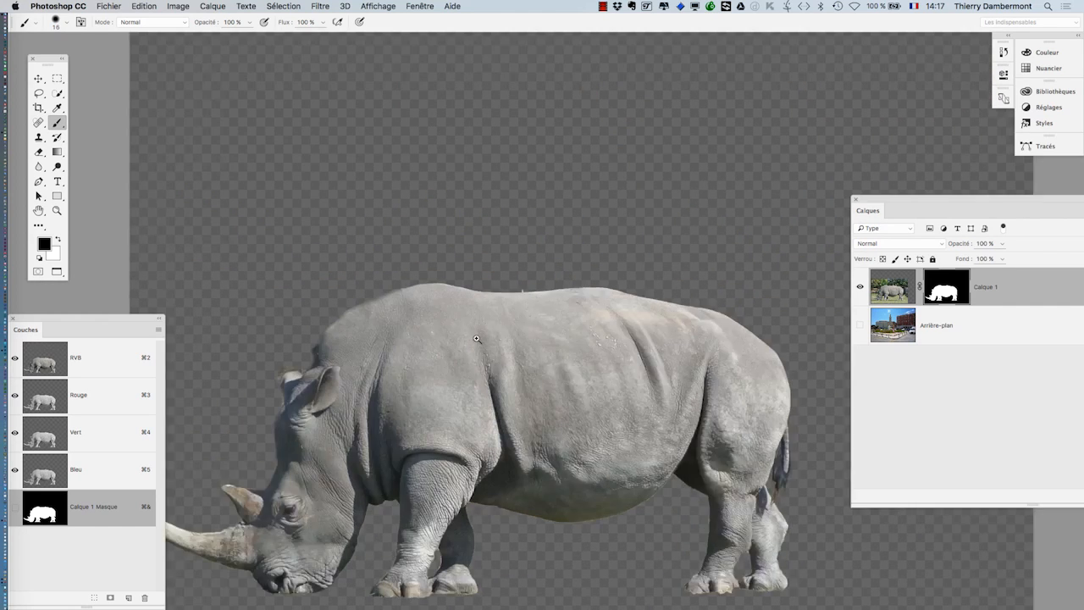
{"action": "key", "text": "x"}
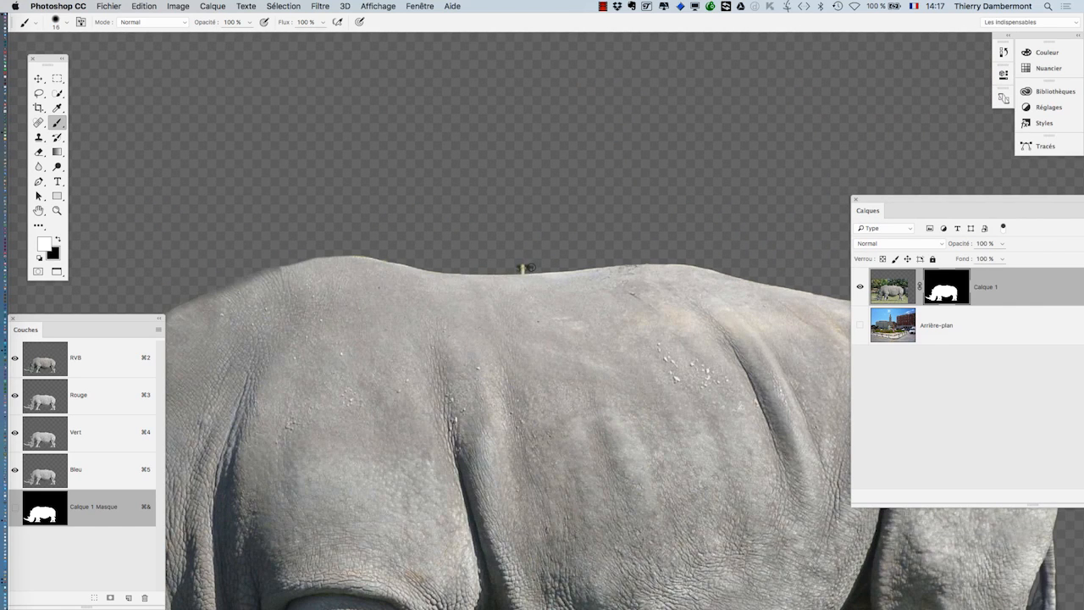
{"action": "key", "text": "x"}
{"action": "scroll", "coordinate": [585, 331], "scroll_direction": "down", "scroll_amount": 4}
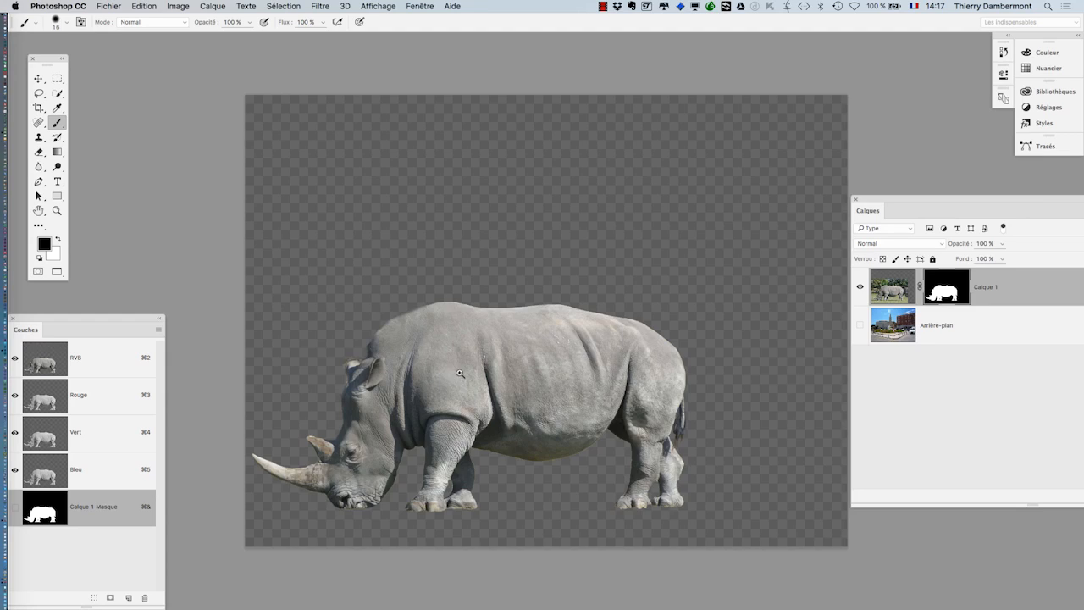
{"action": "scroll", "coordinate": [460, 373], "scroll_direction": "up", "scroll_amount": 2}
{"action": "scroll", "coordinate": [524, 376], "scroll_direction": "up", "scroll_amount": 1}
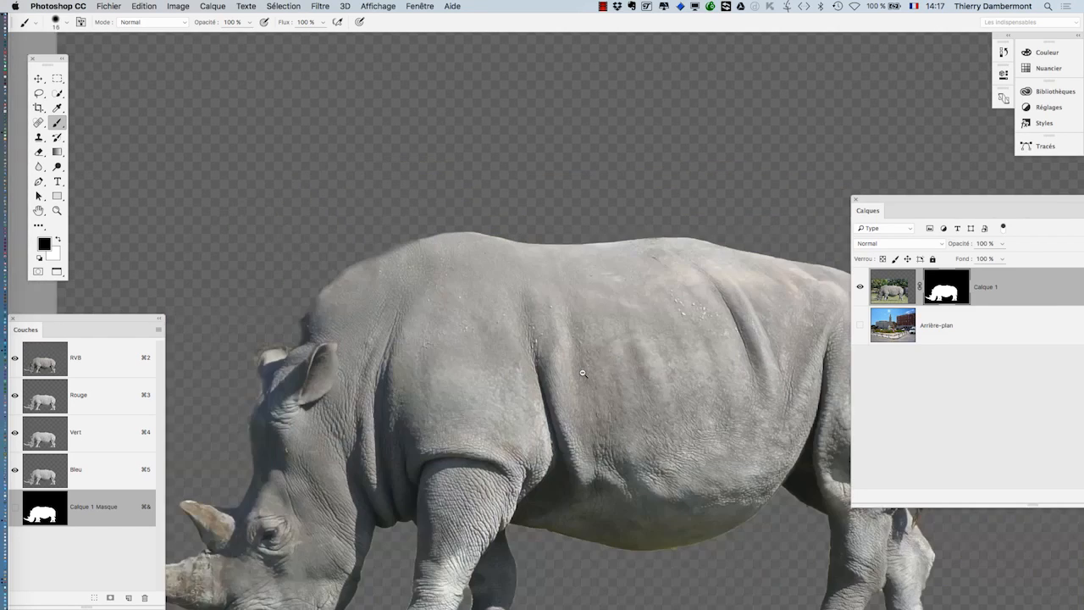
{"action": "left_click_drag", "start_coordinate": [582, 377], "coordinate": [592, 273]}
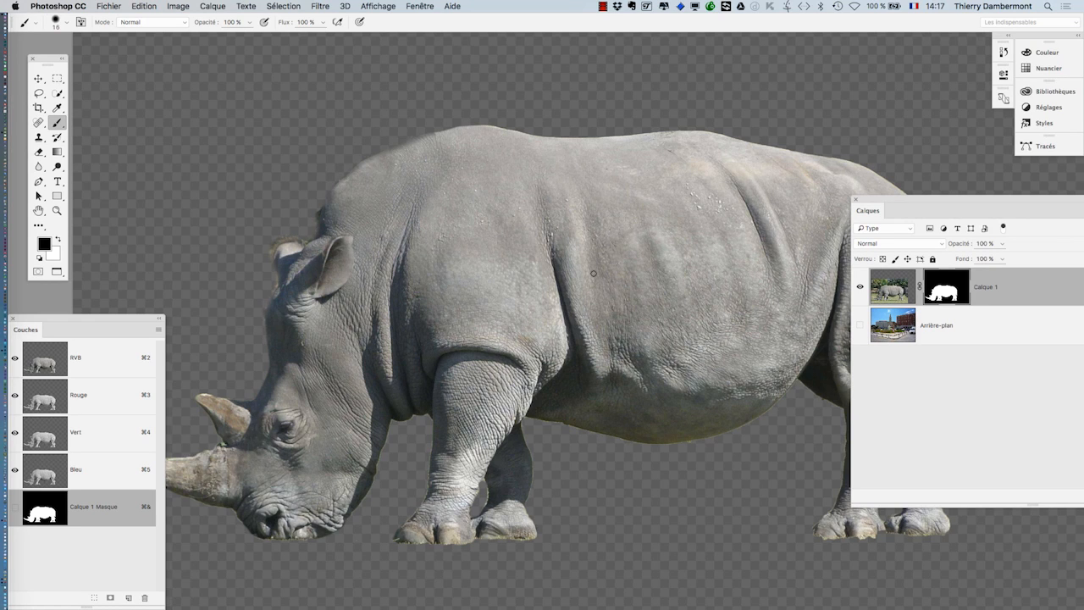
{"action": "left_click", "coordinate": [675, 370], "text": "alt+super"}
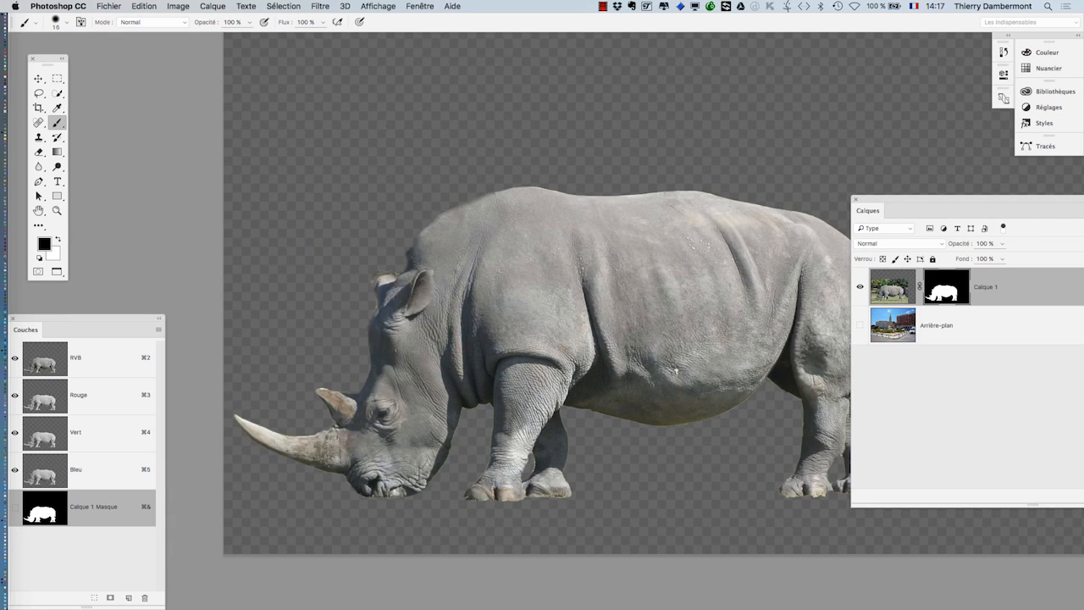
{"action": "left_click", "coordinate": [695, 440], "text": "super"}
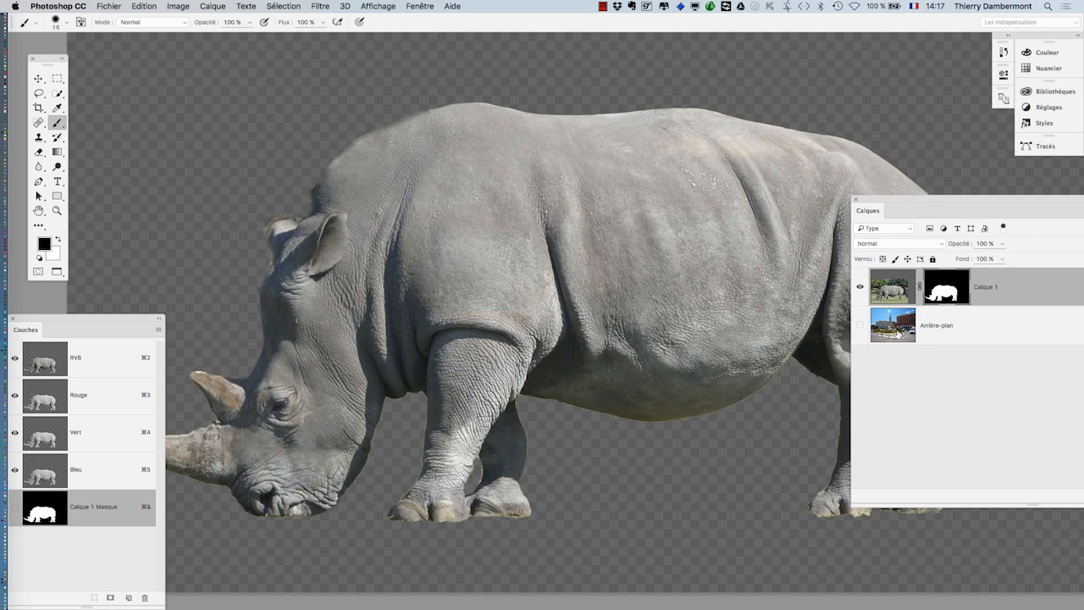
Step: Save the layered composition in Photoshop format in the detourages animaux folder under the proposed street-floral-park file name
{"action": "left_click", "coordinate": [109, 4]}
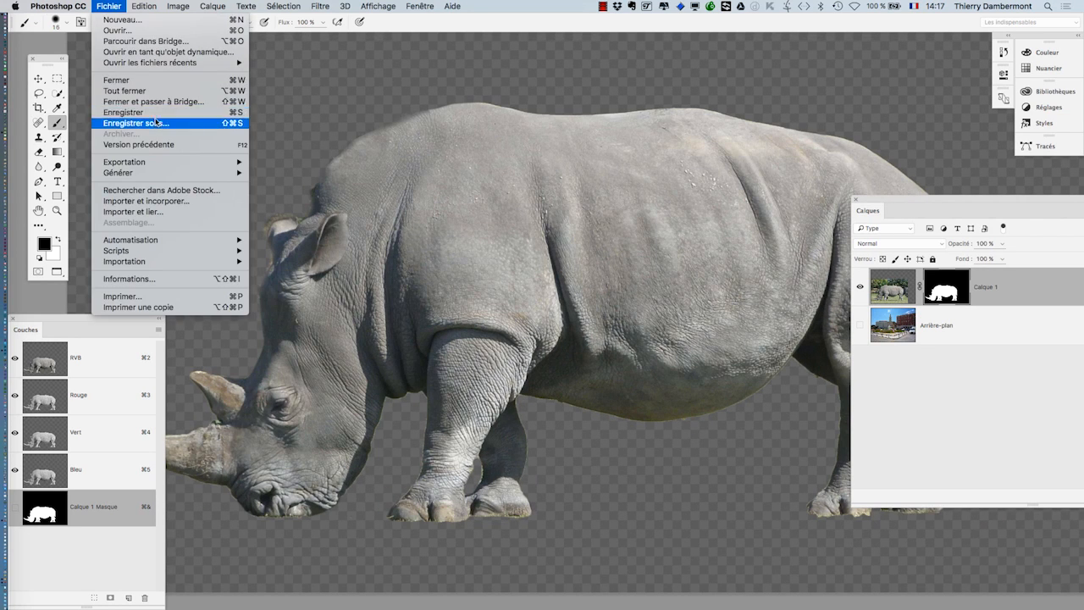
{"action": "left_click", "coordinate": [158, 119]}
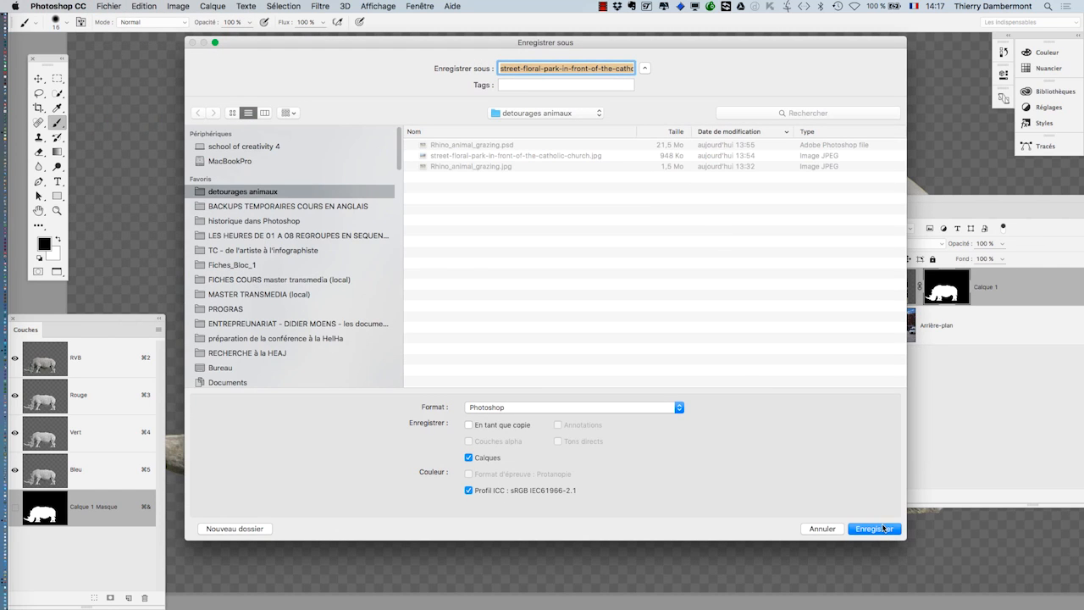
{"action": "left_click", "coordinate": [886, 532]}
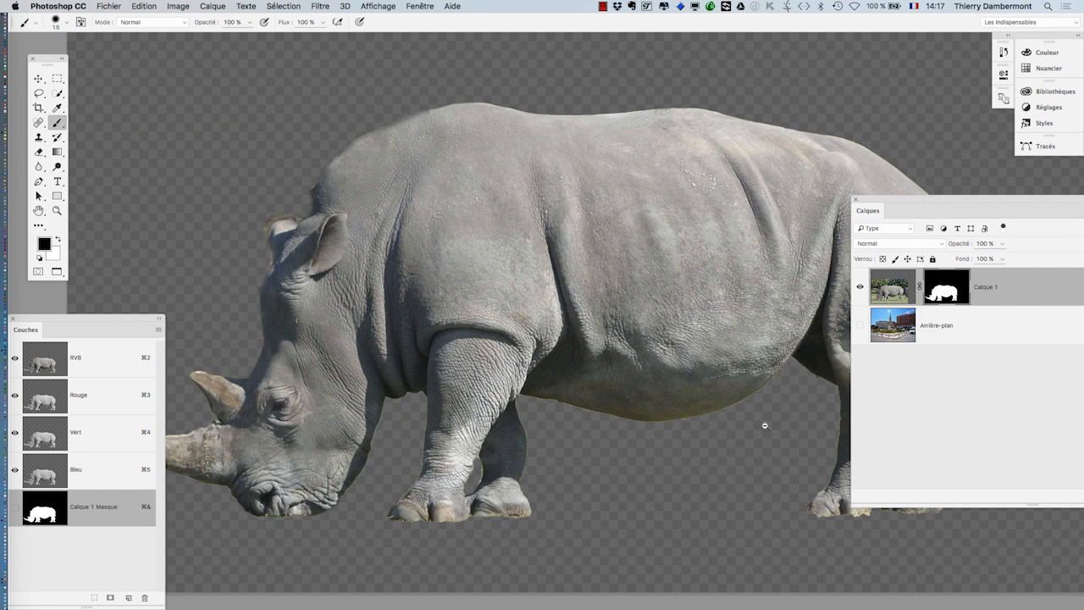
Step: Show the Arrière-plan layer behind the rhinoceros, with the whole cut-out in view
{"action": "left_click", "coordinate": [764, 425], "text": "alt"}
{"action": "left_click", "coordinate": [764, 423], "text": "alt"}
{"action": "left_click_drag", "start_coordinate": [655, 261], "coordinate": [633, 180]}
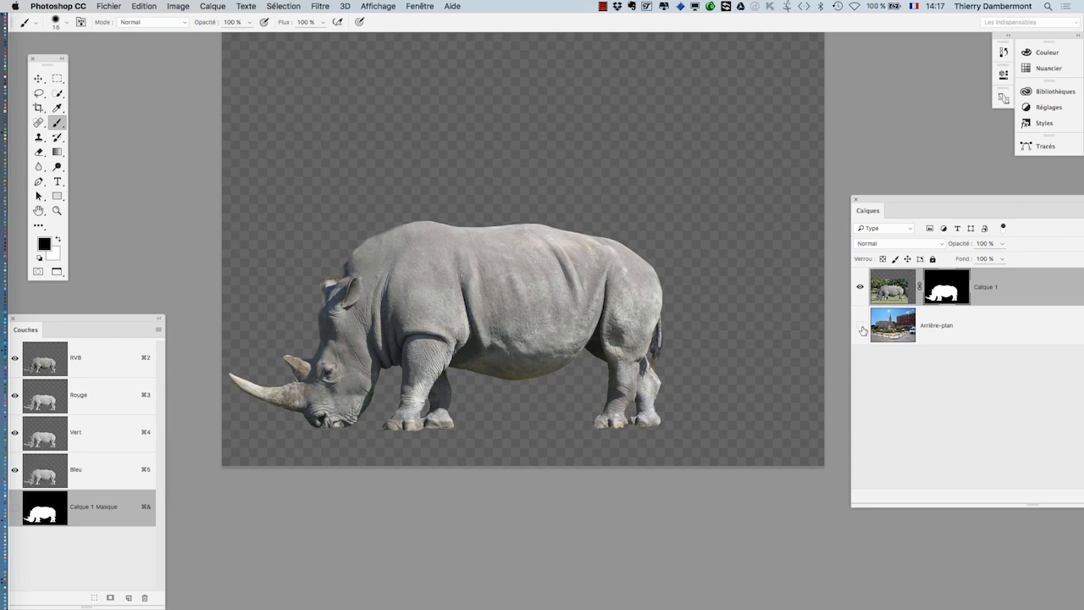
{"action": "left_click", "coordinate": [861, 329]}
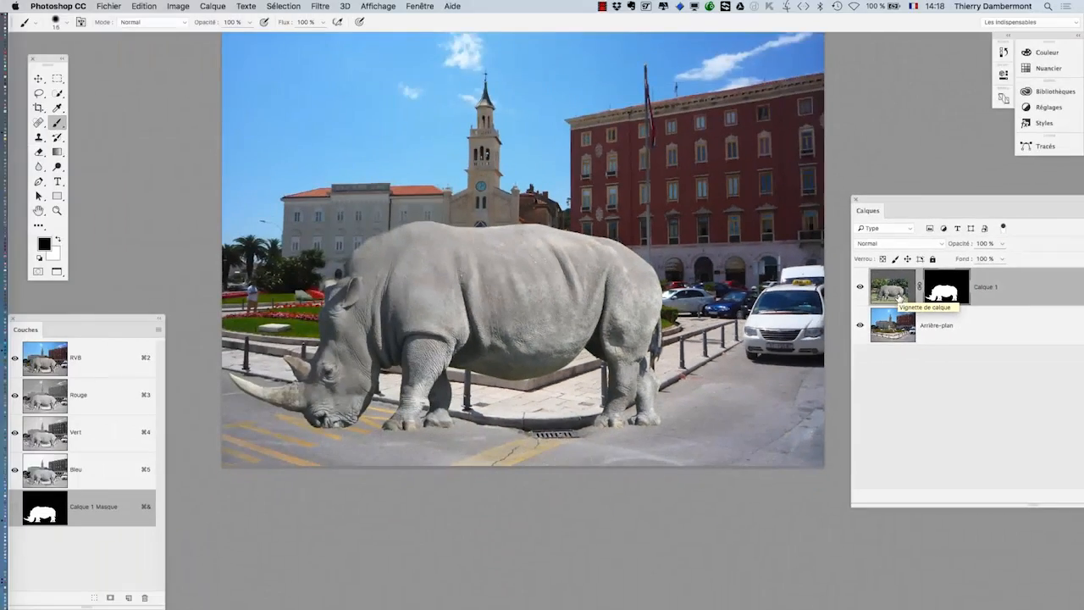
Step: Save the document as a second version, street-floral-park-in-front-of-the-catholic-church-02.psd, in the detourages animaux folder
{"action": "left_click", "coordinate": [117, 6]}
{"action": "left_click", "coordinate": [144, 123]}
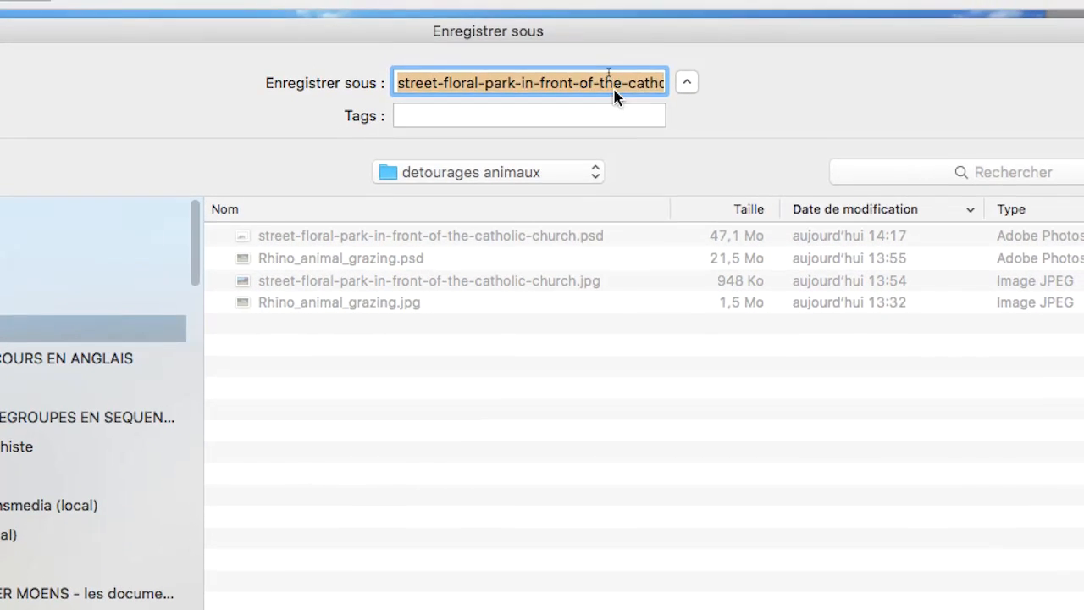
{"action": "left_click", "coordinate": [607, 68]}
{"action": "scroll", "coordinate": [617, 88], "scroll_direction": "right", "scroll_amount": 3}
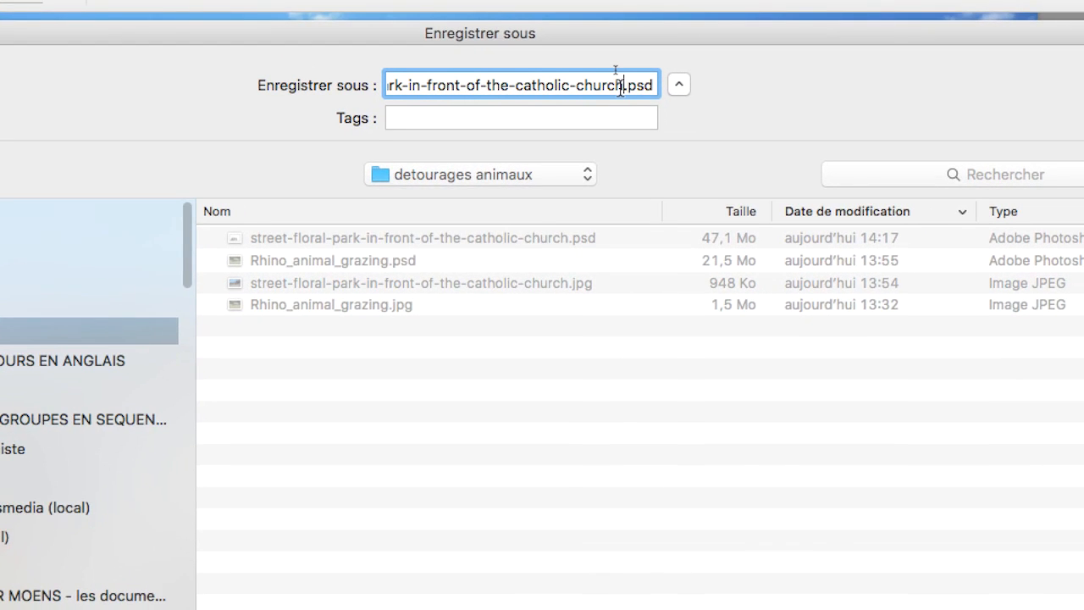
{"action": "left_click", "coordinate": [621, 88]}
{"action": "type", "text": "-02"}
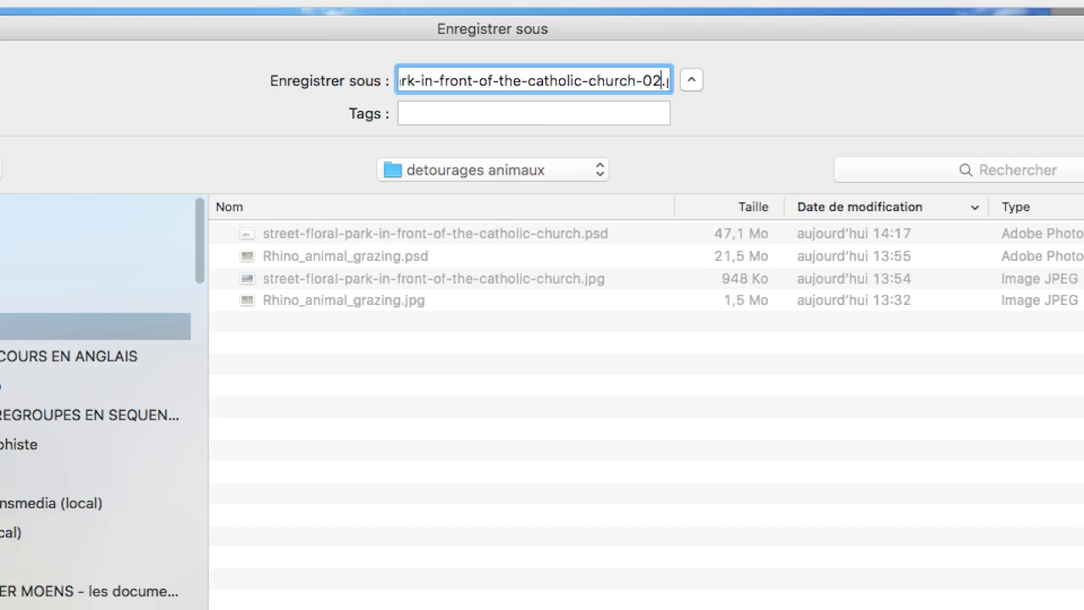
{"action": "key", "text": "Return"}
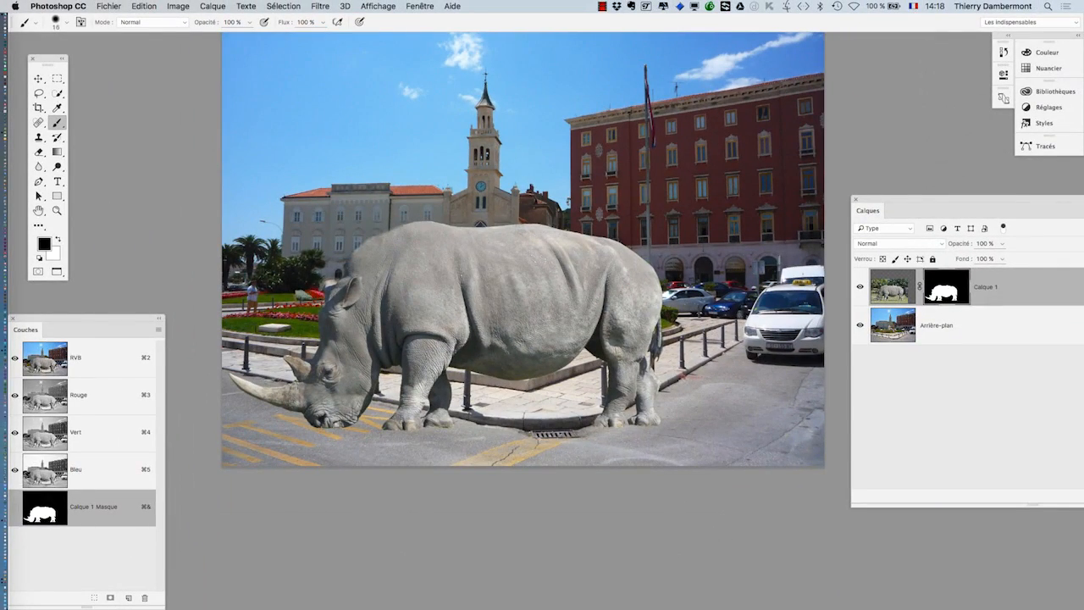
Step: Try painting black along the rhinoceros's head and back with the RVB channel active, undo the stroke and reselect the Calque 1 Masque channel
{"action": "key", "text": "super+2"}
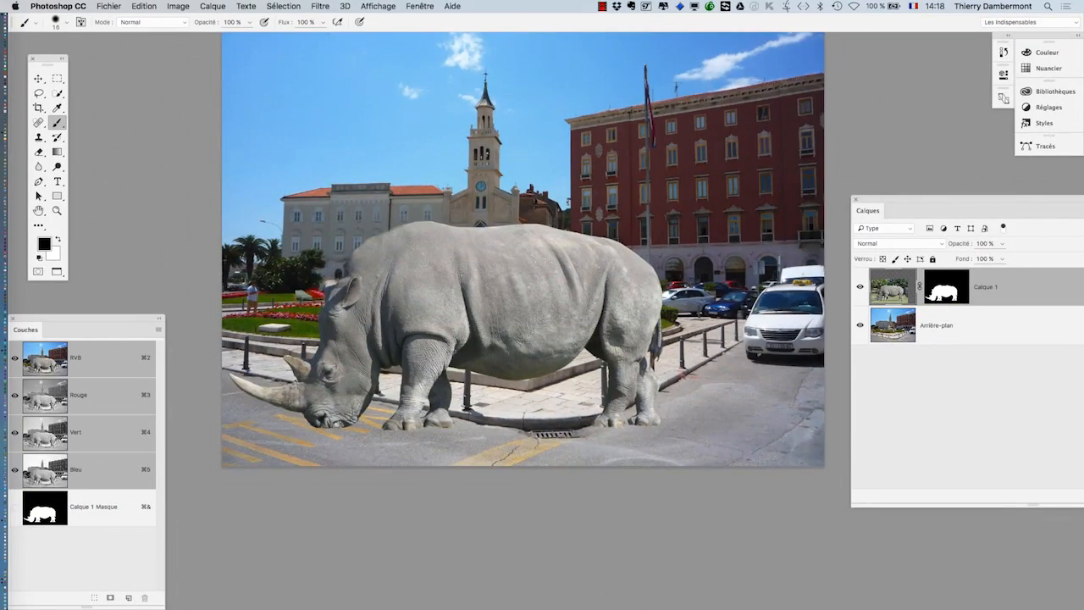
{"action": "scroll", "coordinate": [323, 341], "scroll_direction": "up", "scroll_amount": 3}
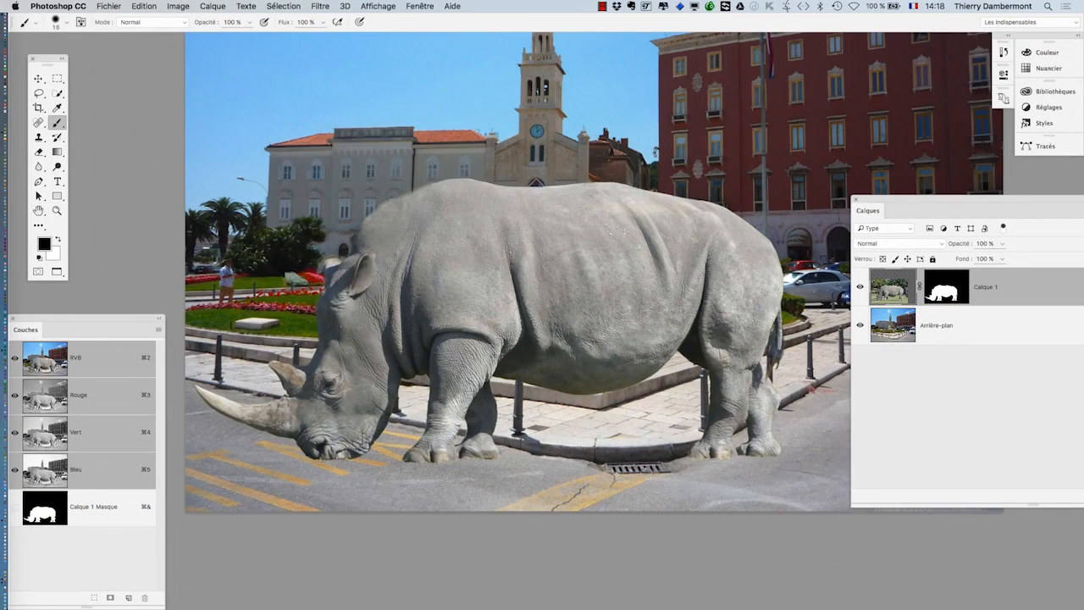
{"action": "scroll", "coordinate": [312, 338], "scroll_direction": "up", "scroll_amount": 3}
{"action": "left_click_drag", "start_coordinate": [316, 352], "coordinate": [346, 353]}
{"action": "mouse_move", "coordinate": [298, 379]}
{"action": "left_mouse_down"}
{"action": "mouse_move", "coordinate": [398, 176]}
{"action": "mouse_move", "coordinate": [616, 130]}
{"action": "mouse_move", "coordinate": [699, 134]}
{"action": "left_mouse_up"}
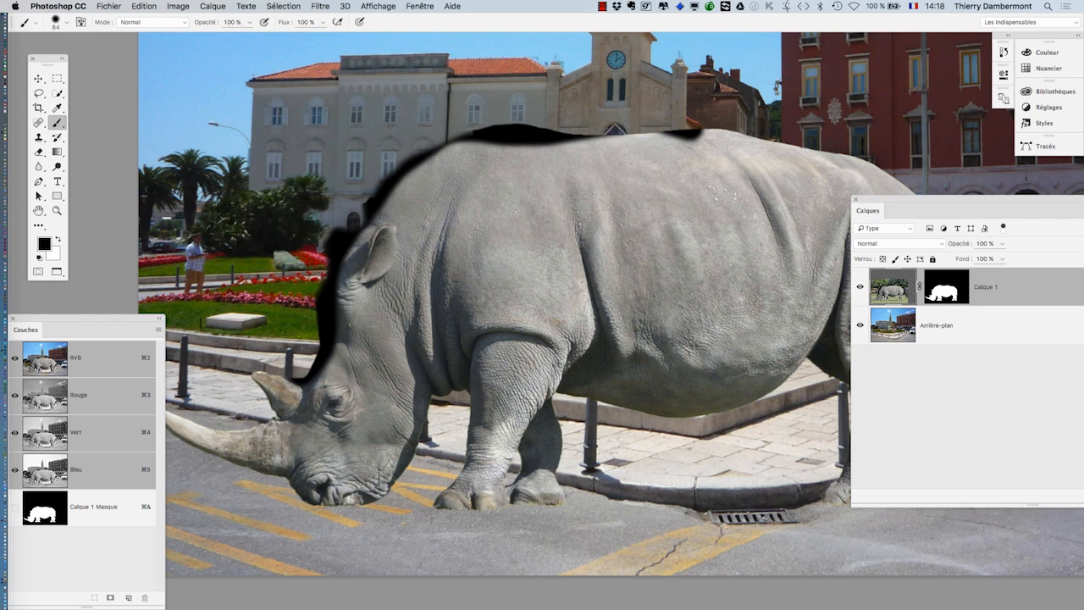
{"action": "key", "text": "super+z"}
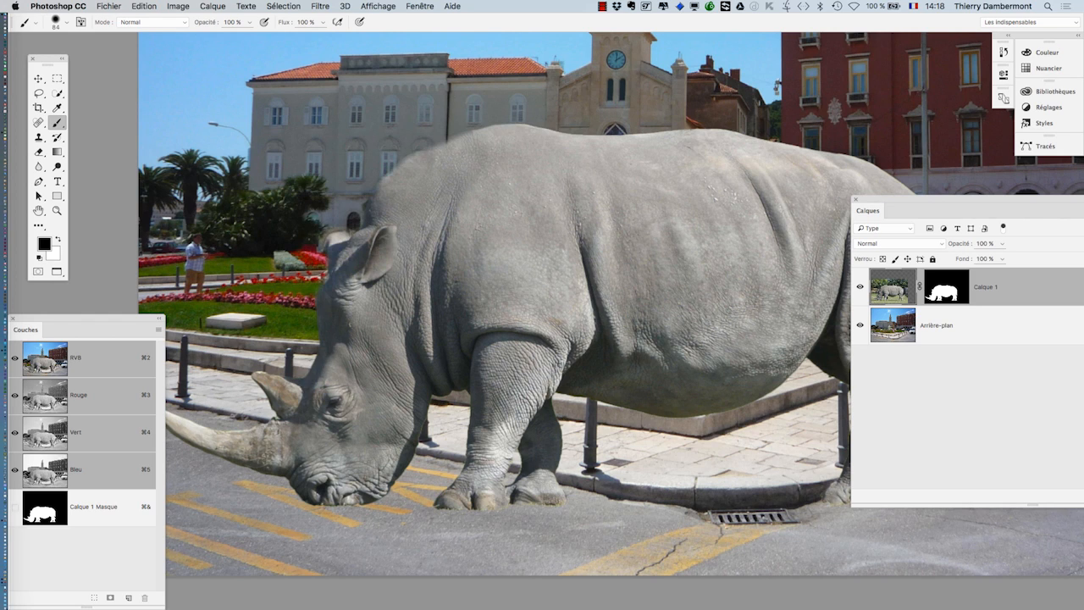
{"action": "key", "text": "super+ampersand"}
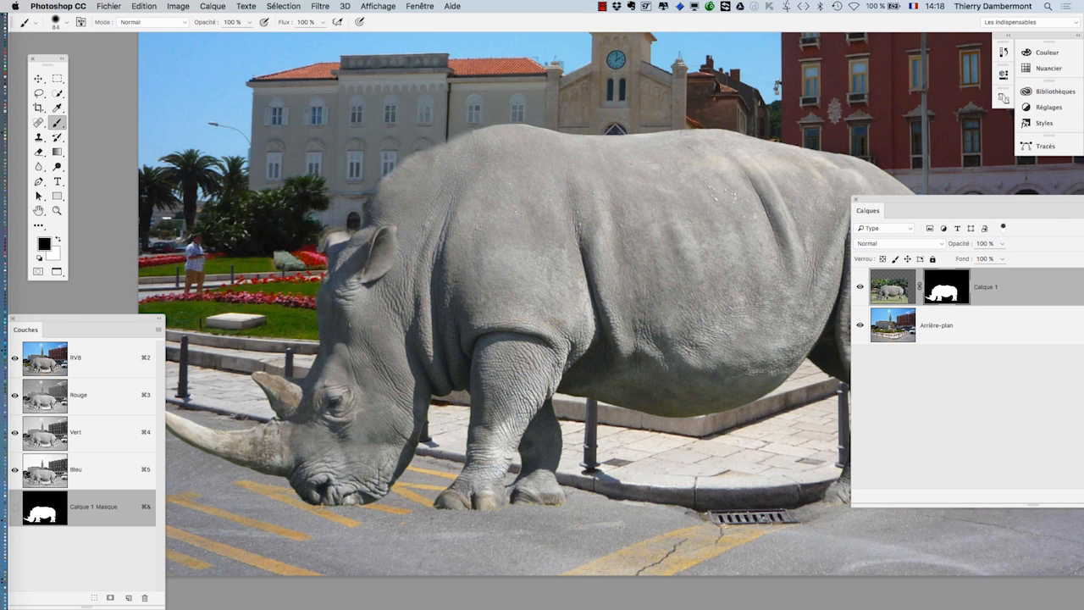
{"action": "key", "text": "super+0"}
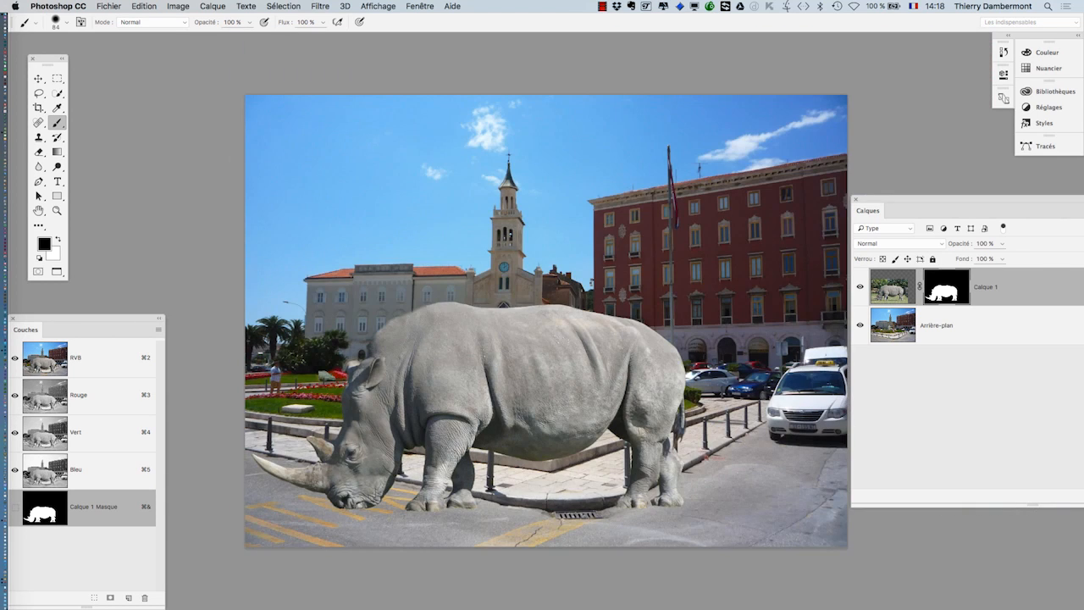